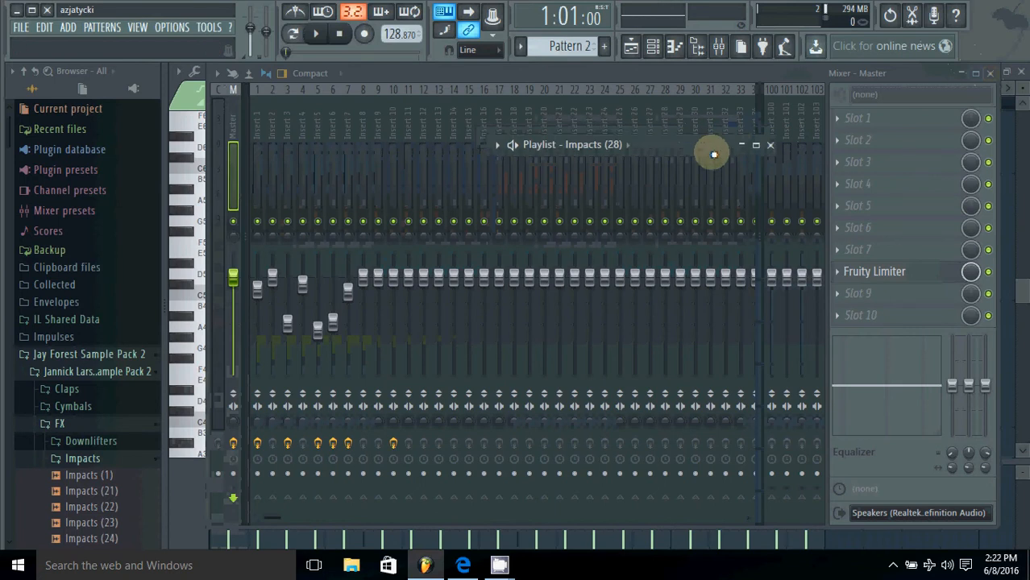
{"action": "left_click", "coordinate": [963, 74]}
{"action": "left_click", "coordinate": [963, 74]}
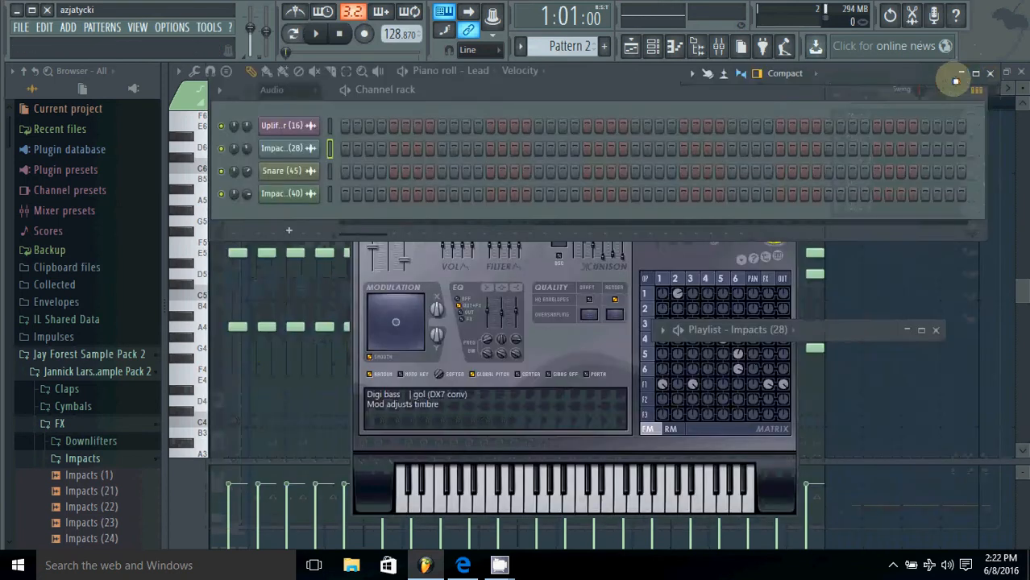
{"action": "left_click", "coordinate": [963, 74]}
{"action": "left_click", "coordinate": [962, 74]}
{"action": "left_click", "coordinate": [963, 74]}
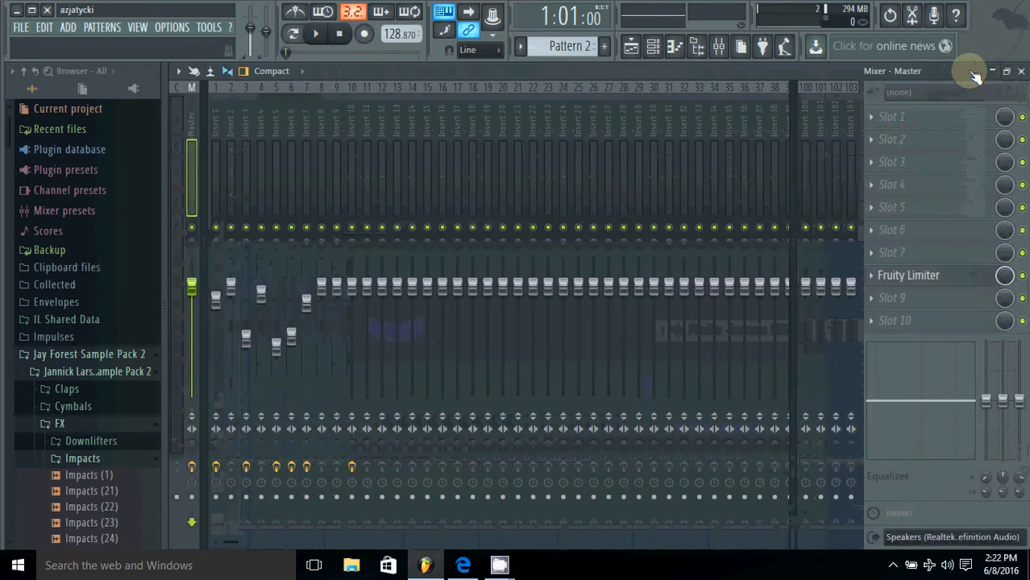
{"action": "left_click", "coordinate": [962, 74]}
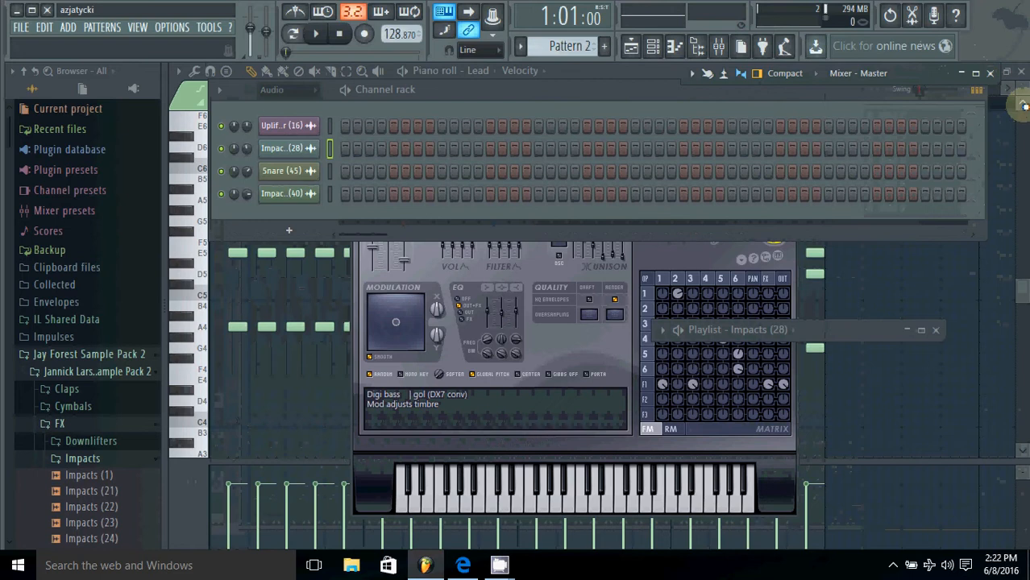
- Close the Piano roll, Mixer, Playlist and synth plugin windows, leaving only the Channel rack open
{"action": "left_click", "coordinate": [1021, 100]}
{"action": "left_click", "coordinate": [992, 73]}
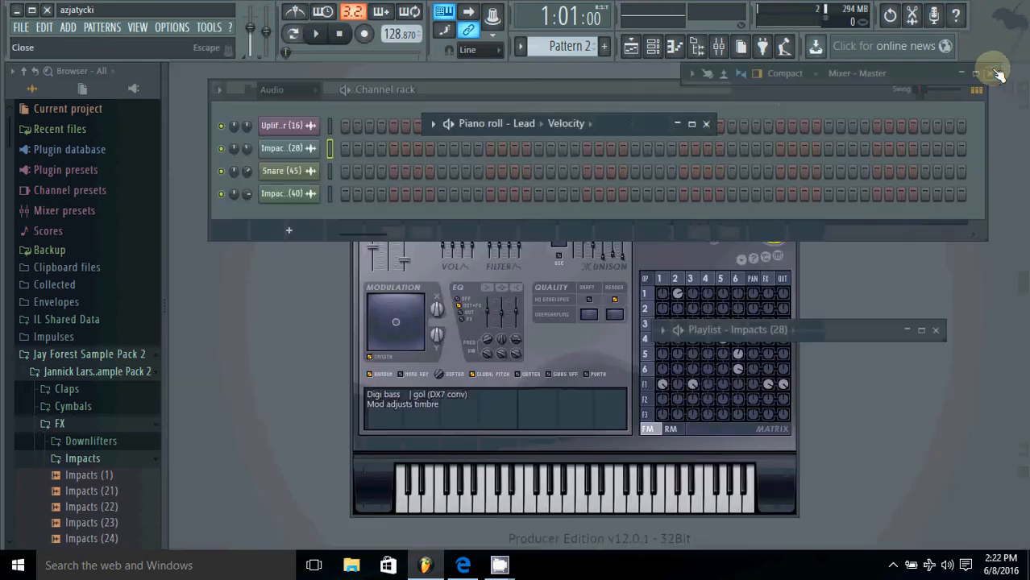
{"action": "left_click", "coordinate": [546, 107]}
{"action": "left_click", "coordinate": [991, 73]}
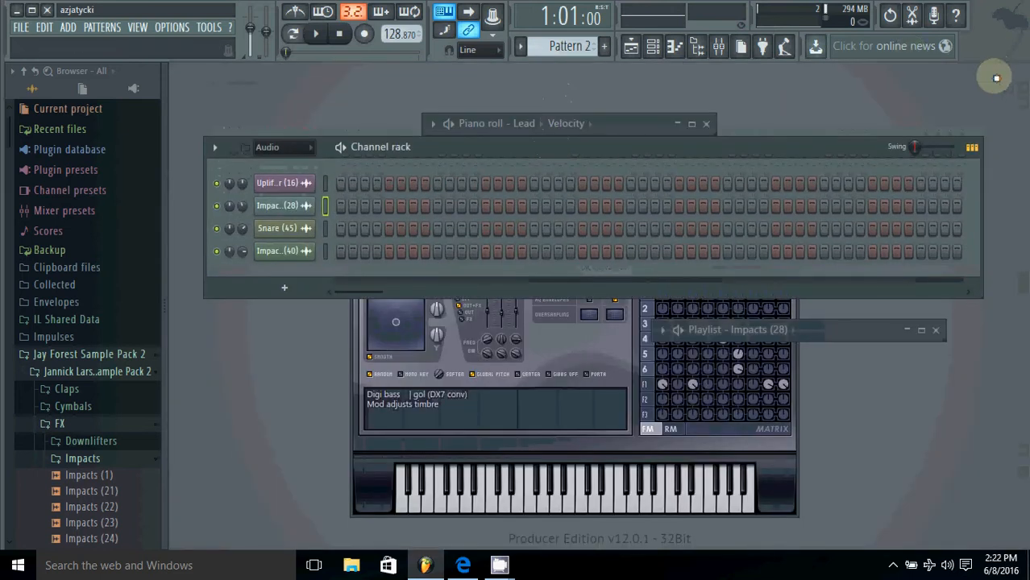
{"action": "left_click", "coordinate": [934, 331]}
{"action": "left_click_drag", "start_coordinate": [647, 153], "coordinate": [553, 108]}
{"action": "left_click", "coordinate": [706, 123]}
{"action": "left_click", "coordinate": [797, 146]}
- Filter the Channel rack to the Unsorted channels and move the rack up beside the Browser
{"action": "left_click", "coordinate": [279, 103]}
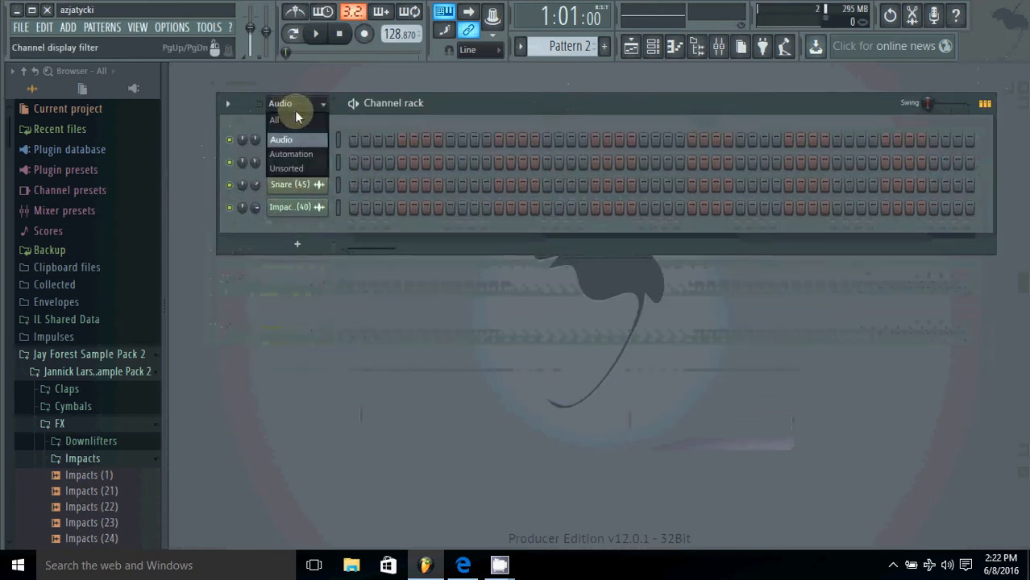
{"action": "left_click", "coordinate": [303, 170]}
{"action": "left_click_drag", "start_coordinate": [477, 91], "coordinate": [420, 78]}
{"action": "left_click", "coordinate": [268, 73]}
- Go through the project's patterns and select Pattern 1
{"action": "left_click_drag", "start_coordinate": [564, 47], "coordinate": [566, 32]}
{"action": "mouse_move", "coordinate": [499, 81]}
{"action": "left_mouse_down"}
{"action": "mouse_move", "coordinate": [482, 122]}
{"action": "mouse_move", "coordinate": [510, 106]}
{"action": "mouse_move", "coordinate": [483, 78]}
{"action": "left_mouse_up"}
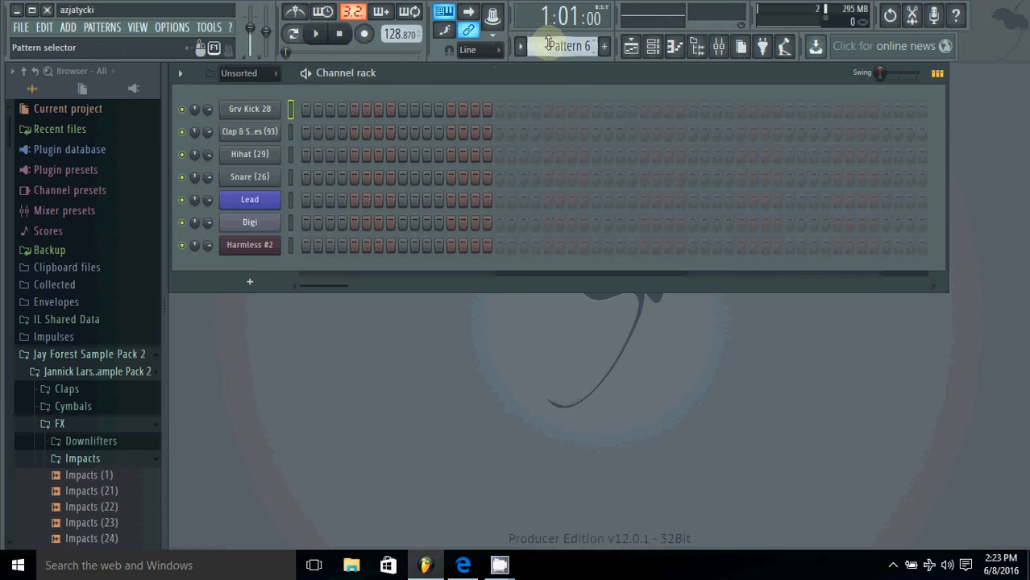
{"action": "left_click_drag", "start_coordinate": [548, 44], "coordinate": [547, 76]}
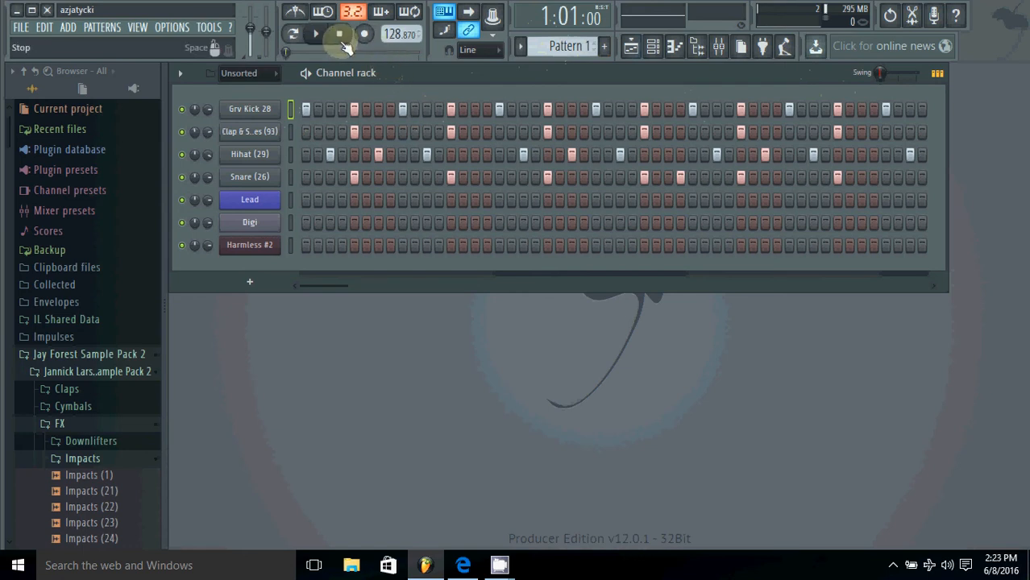
- Open the Mixer at full size to view its insert tracks and the Insert 6 effects, and close it again
{"action": "left_click", "coordinate": [721, 46]}
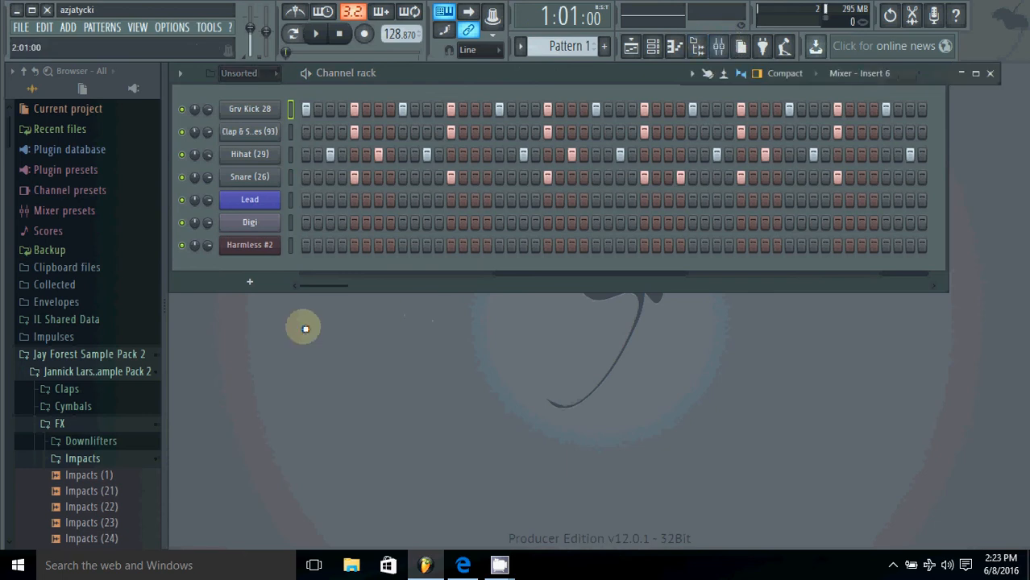
{"action": "left_click", "coordinate": [975, 74]}
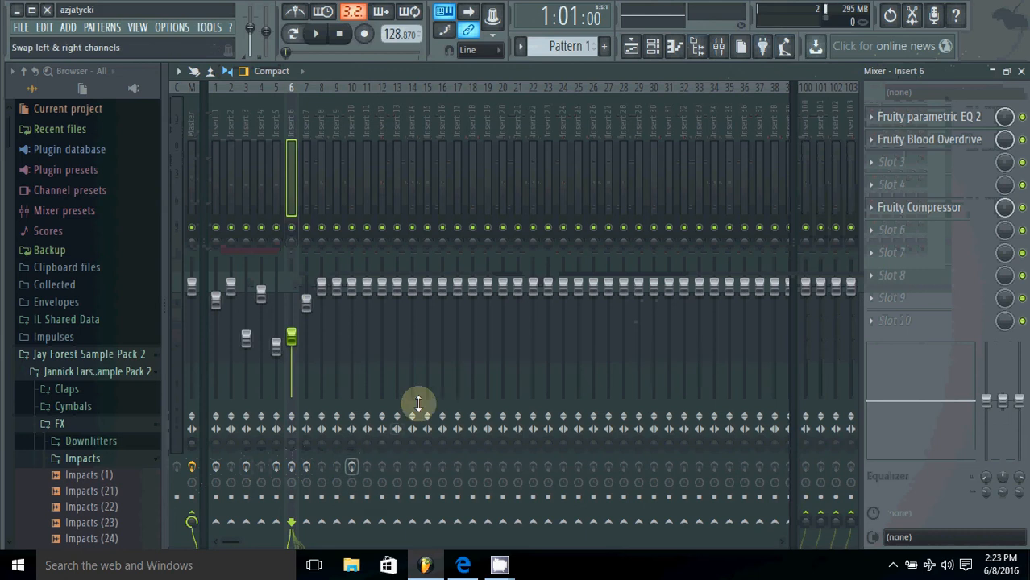
{"action": "left_click", "coordinate": [1019, 71]}
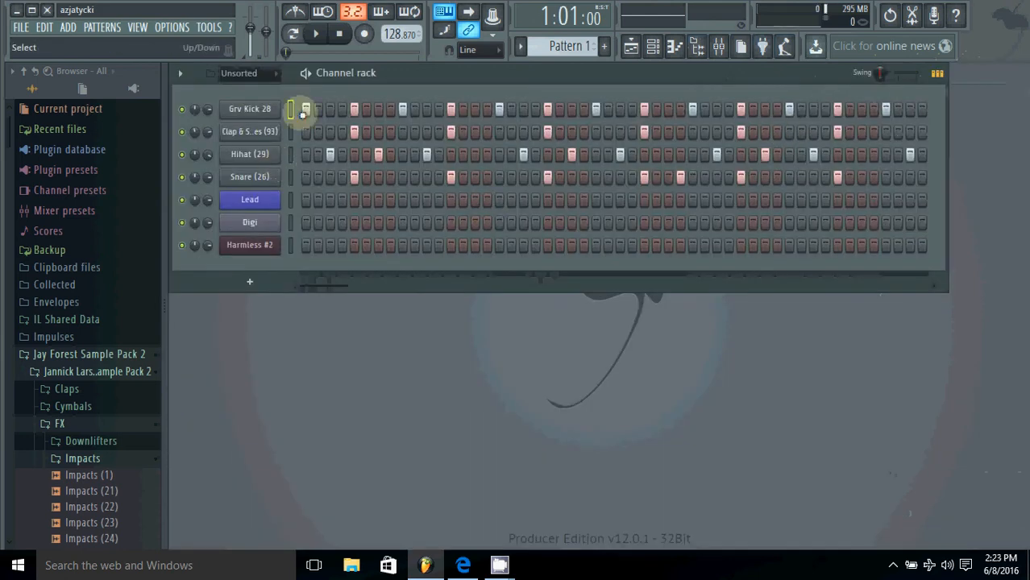
- Shift the Channel rack slightly down from the toolbar and set playback to pattern mode
{"action": "mouse_move", "coordinate": [410, 69]}
{"action": "left_mouse_down"}
{"action": "mouse_move", "coordinate": [420, 117]}
{"action": "mouse_move", "coordinate": [426, 78]}
{"action": "left_mouse_up"}
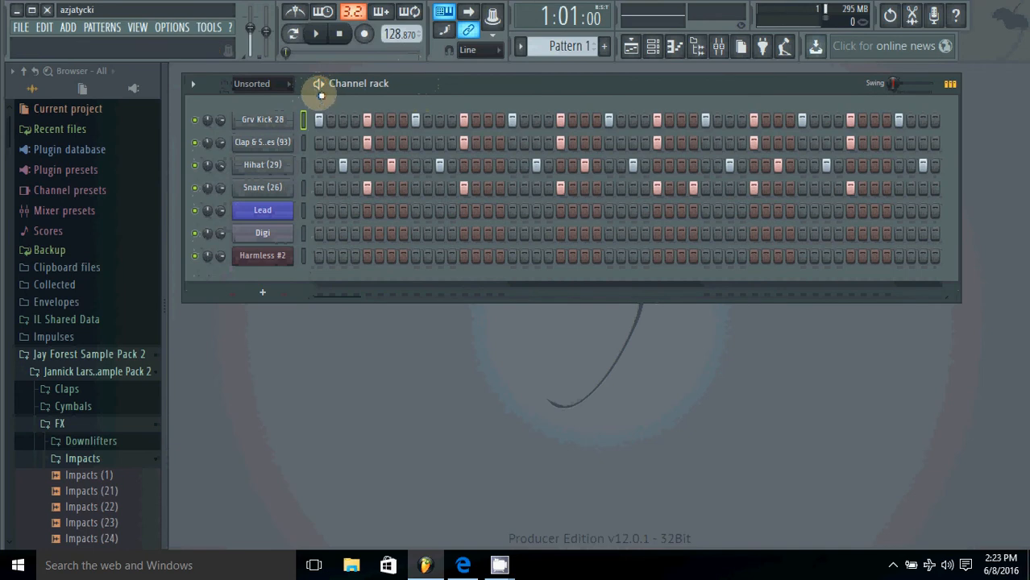
{"action": "left_click", "coordinate": [311, 41]}
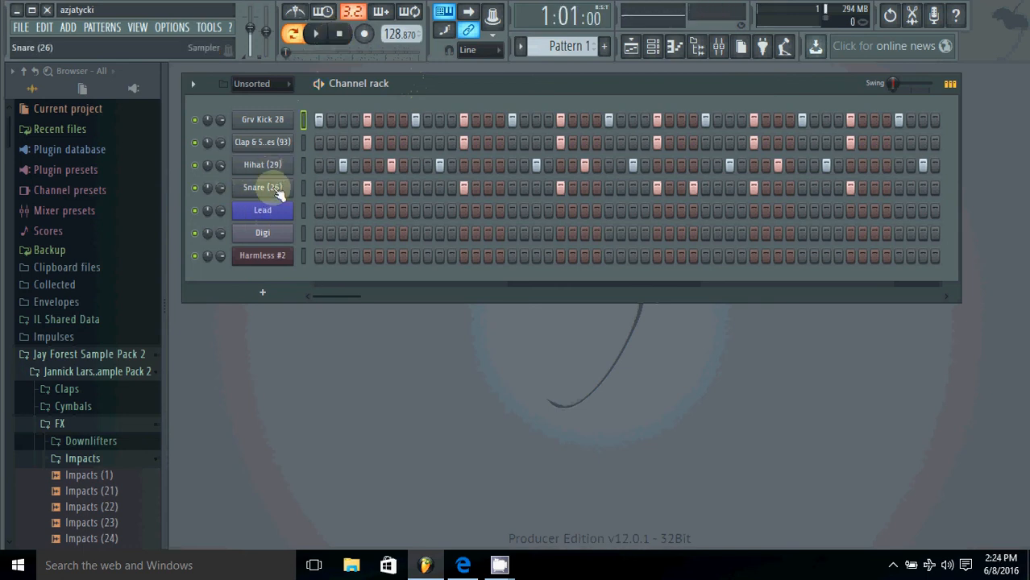
- Collapse the Impacts folder, open the sample pack's Kicks folder and add Kick (159) to the Channel rack as a new channel
{"action": "scroll", "coordinate": [69, 460], "scroll_direction": "down", "scroll_amount": 6}
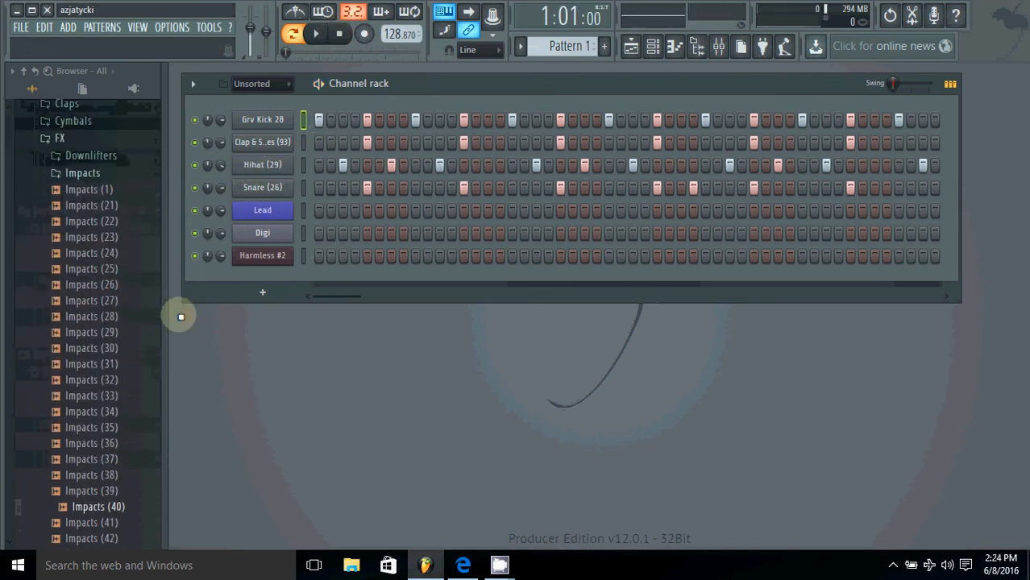
{"action": "scroll", "coordinate": [83, 222], "scroll_direction": "down", "scroll_amount": 1}
{"action": "scroll", "coordinate": [88, 210], "scroll_direction": "up", "scroll_amount": 4}
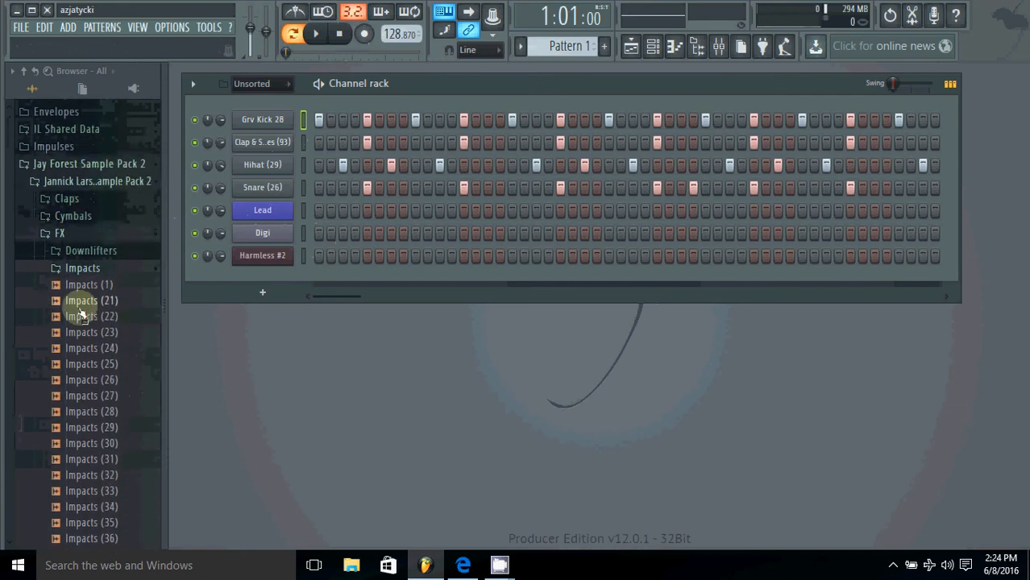
{"action": "left_click", "coordinate": [80, 269]}
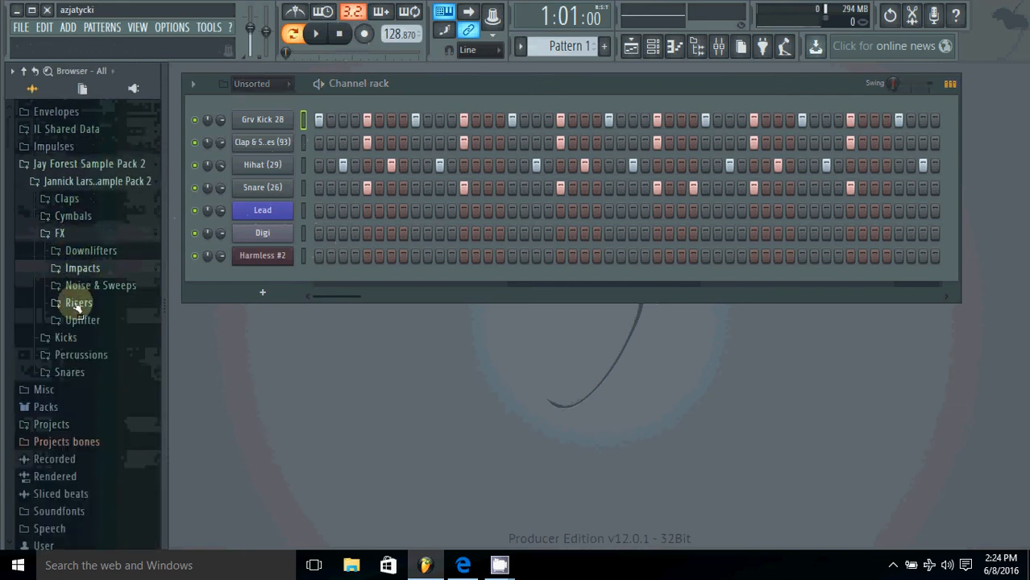
{"action": "left_click", "coordinate": [60, 339]}
{"action": "scroll", "coordinate": [72, 339], "scroll_direction": "down", "scroll_amount": 10}
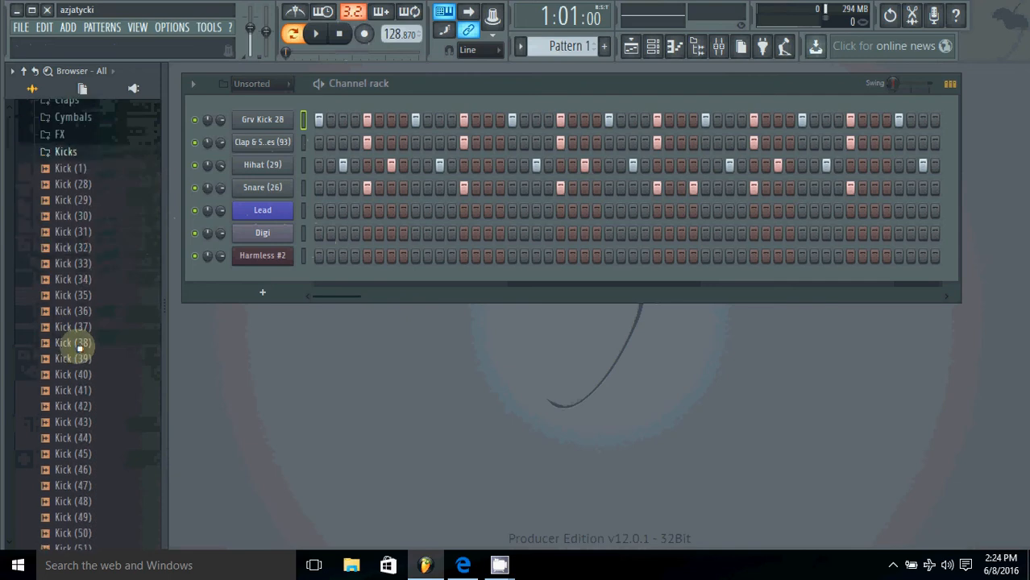
{"action": "scroll", "coordinate": [73, 346], "scroll_direction": "down", "scroll_amount": 15}
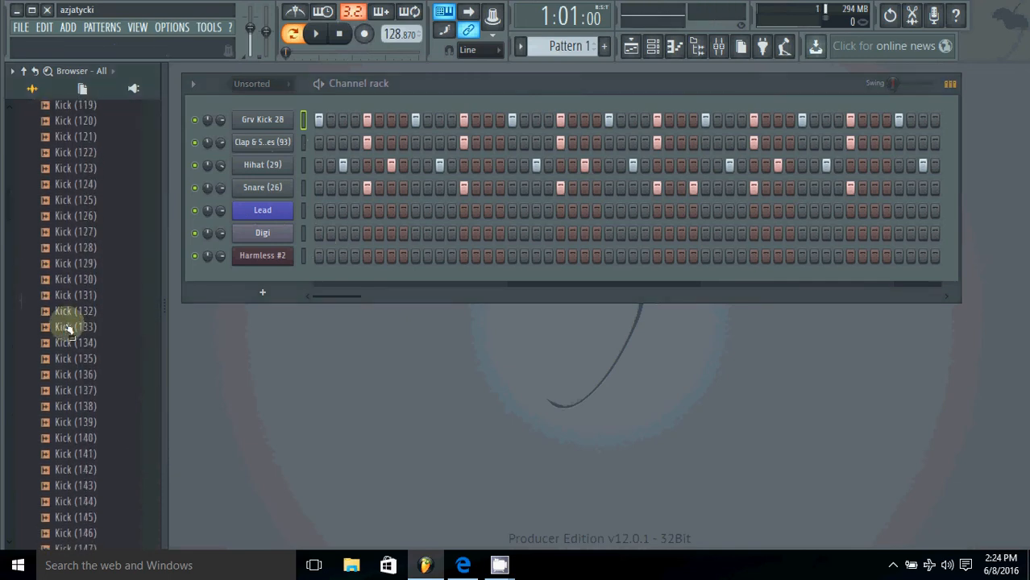
{"action": "left_click_drag", "start_coordinate": [68, 342], "coordinate": [253, 279]}
- Delete the Kick (159) channel from the Channel rack and confirm the deletion
{"action": "right_click", "coordinate": [255, 279]}
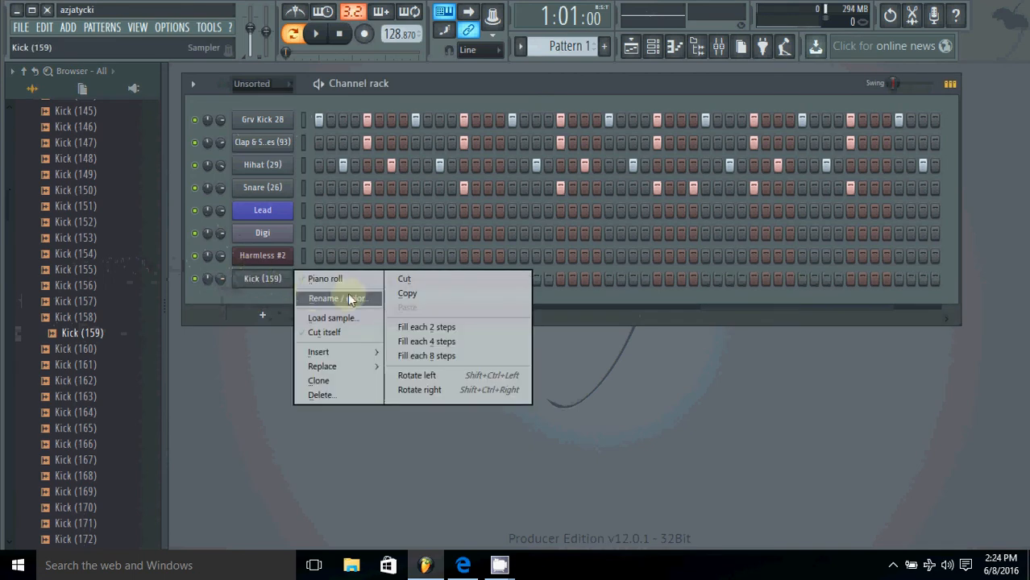
{"action": "left_click", "coordinate": [317, 396]}
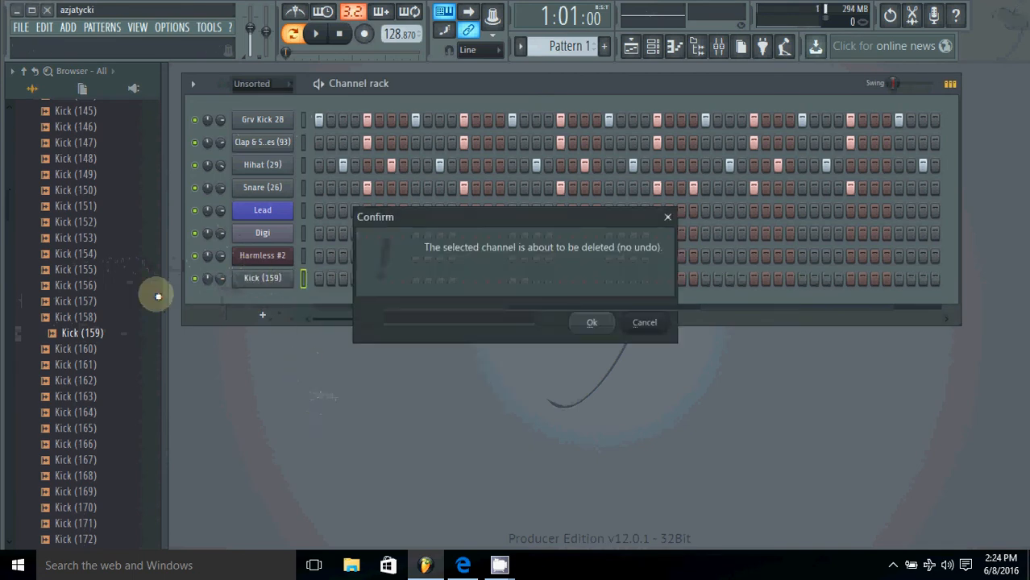
{"action": "left_click", "coordinate": [583, 316]}
- Look through the remaining kick and sub kick samples in the Browser, and collapse the Kicks folder
{"action": "mouse_move", "coordinate": [46, 298]}
{"action": "left_mouse_down"}
{"action": "mouse_move", "coordinate": [257, 134]}
{"action": "mouse_move", "coordinate": [30, 312]}
{"action": "mouse_move", "coordinate": [50, 303]}
{"action": "left_mouse_up"}
{"action": "scroll", "coordinate": [59, 298], "scroll_direction": "down", "scroll_amount": 4}
{"action": "scroll", "coordinate": [59, 298], "scroll_direction": "down", "scroll_amount": 20}
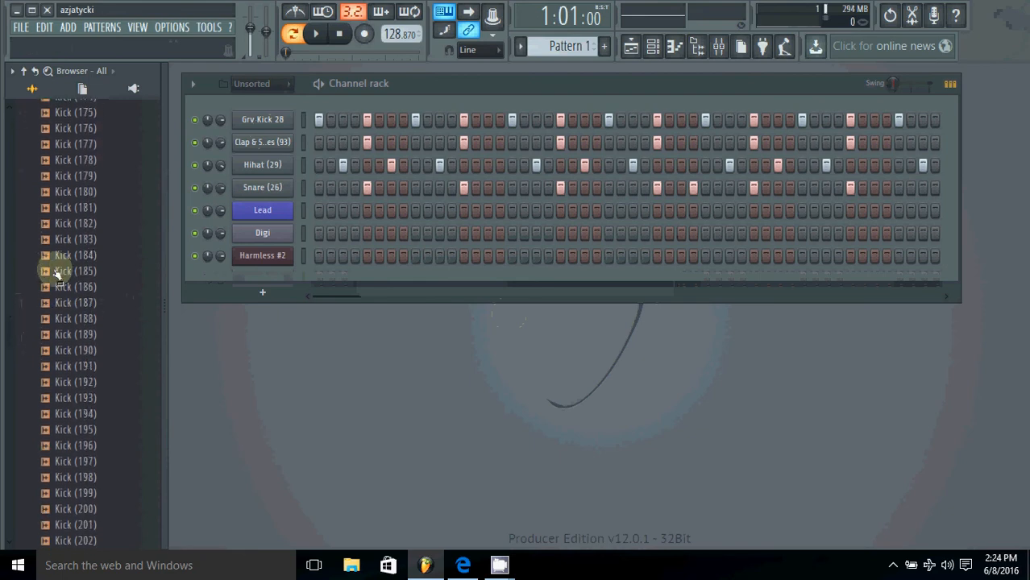
{"action": "scroll", "coordinate": [41, 306], "scroll_direction": "up", "scroll_amount": 20}
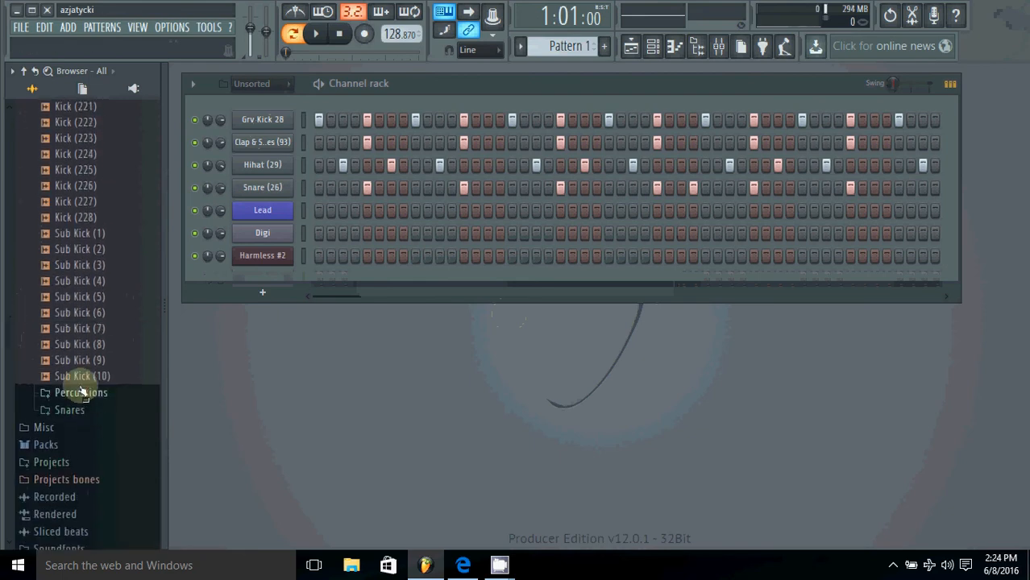
{"action": "scroll", "coordinate": [41, 333], "scroll_direction": "down", "scroll_amount": 6}
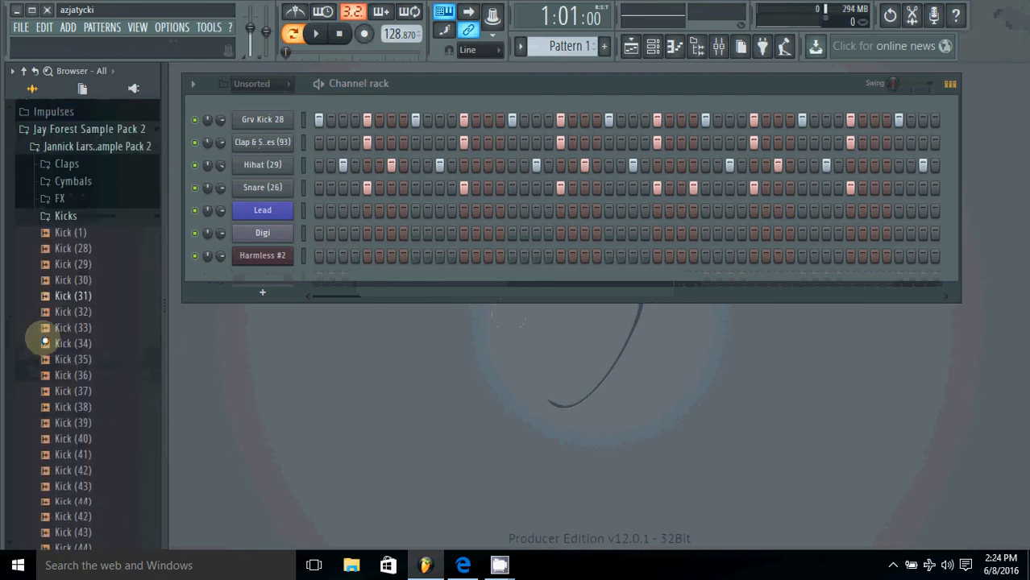
{"action": "scroll", "coordinate": [48, 242], "scroll_direction": "up", "scroll_amount": 8}
{"action": "left_click", "coordinate": [64, 345]}
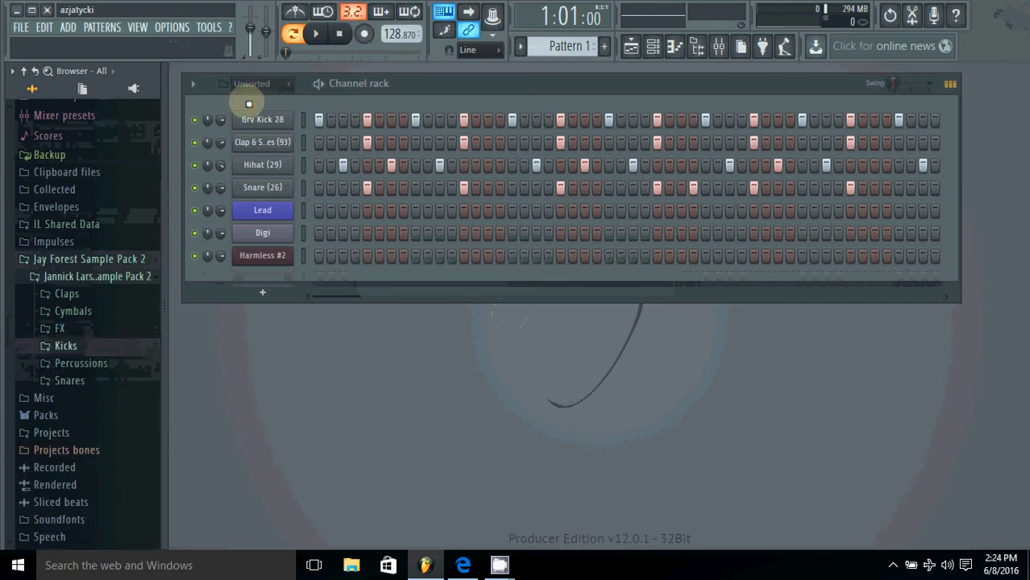
- Widen the Channel rack to show more steps and reposition it beside the Browser
{"action": "left_click_drag", "start_coordinate": [444, 78], "coordinate": [468, 68]}
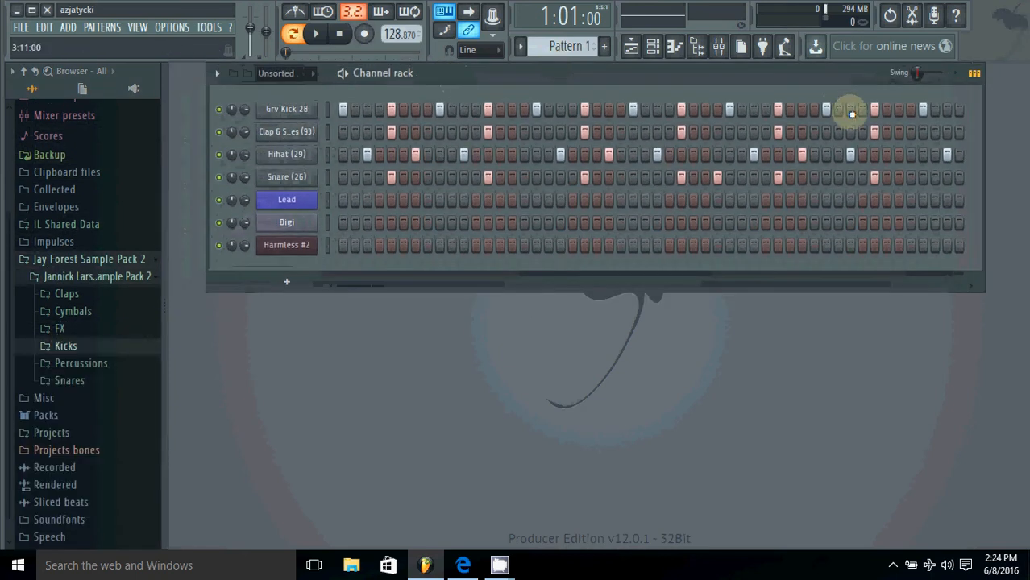
{"action": "left_click_drag", "start_coordinate": [984, 116], "coordinate": [1025, 132]}
{"action": "left_click_drag", "start_coordinate": [801, 85], "coordinate": [773, 105]}
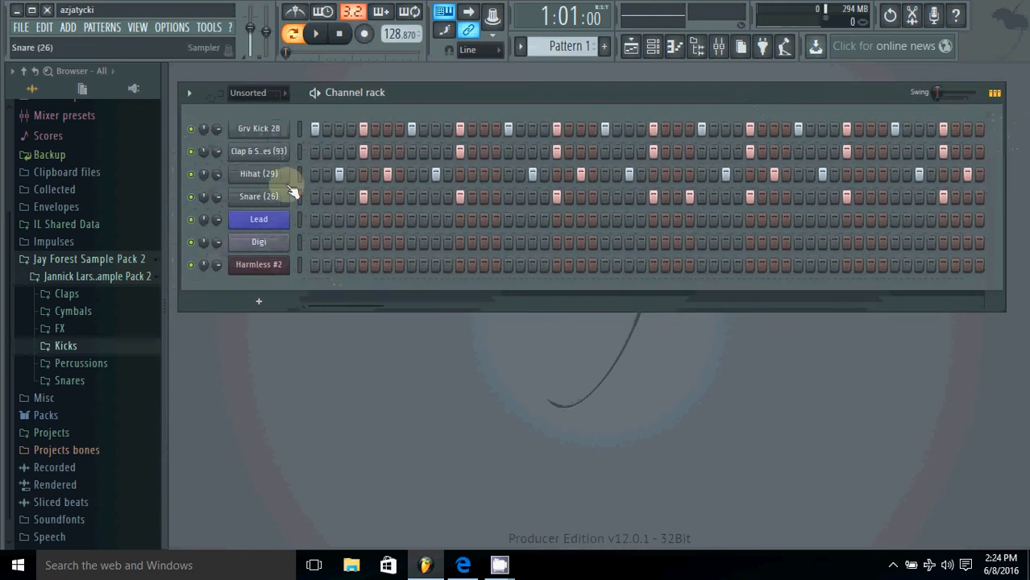
- Open the Piano roll for the Harmless #2 channel and widen its window
{"action": "right_click", "coordinate": [262, 269]}
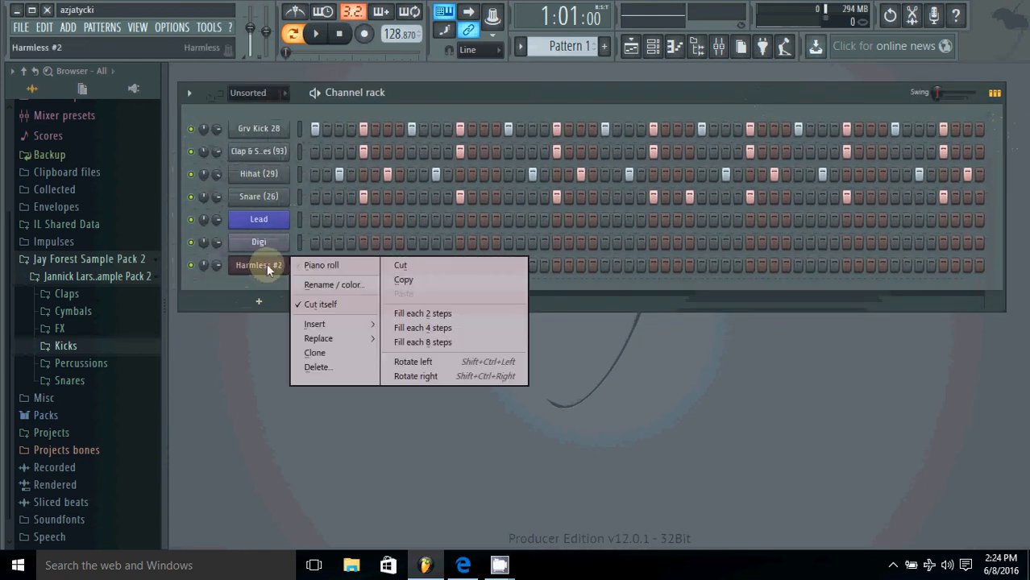
{"action": "left_click", "coordinate": [317, 265]}
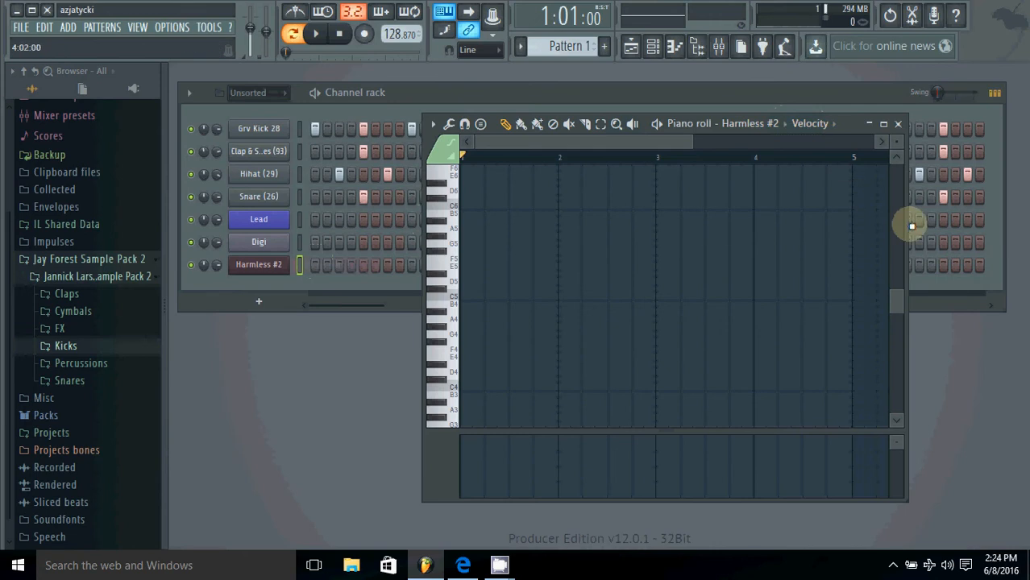
{"action": "left_click_drag", "start_coordinate": [911, 234], "coordinate": [964, 241]}
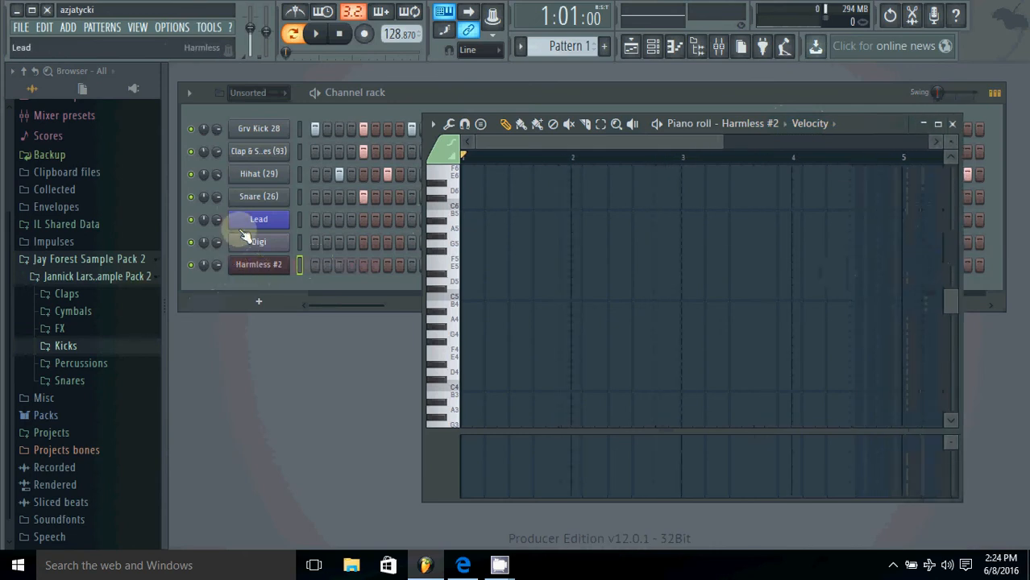
- Open the Harmless #2 plugin window to examine its synth controls, and close it again
{"action": "left_click", "coordinate": [246, 263]}
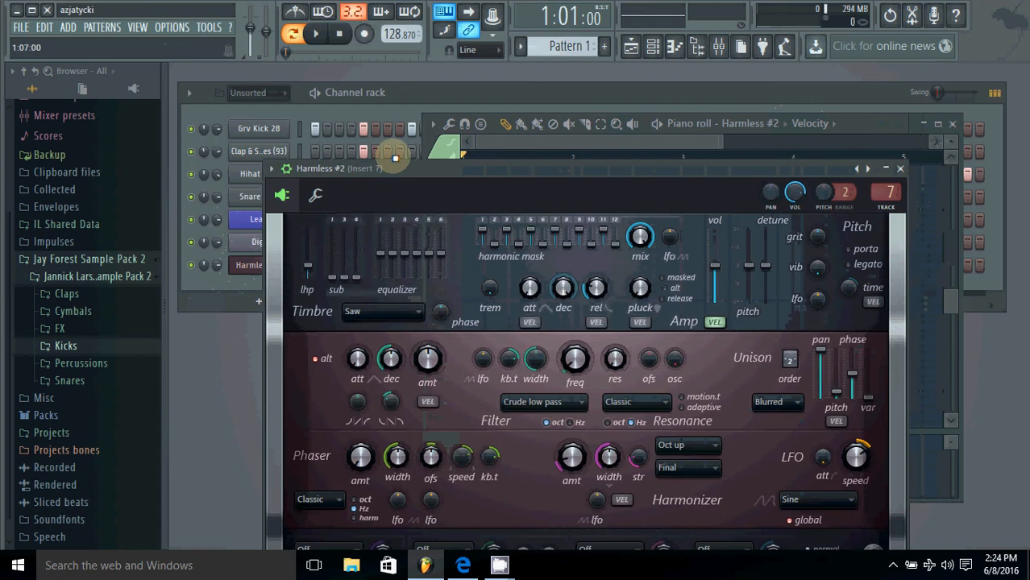
{"action": "left_click_drag", "start_coordinate": [391, 157], "coordinate": [316, 77]}
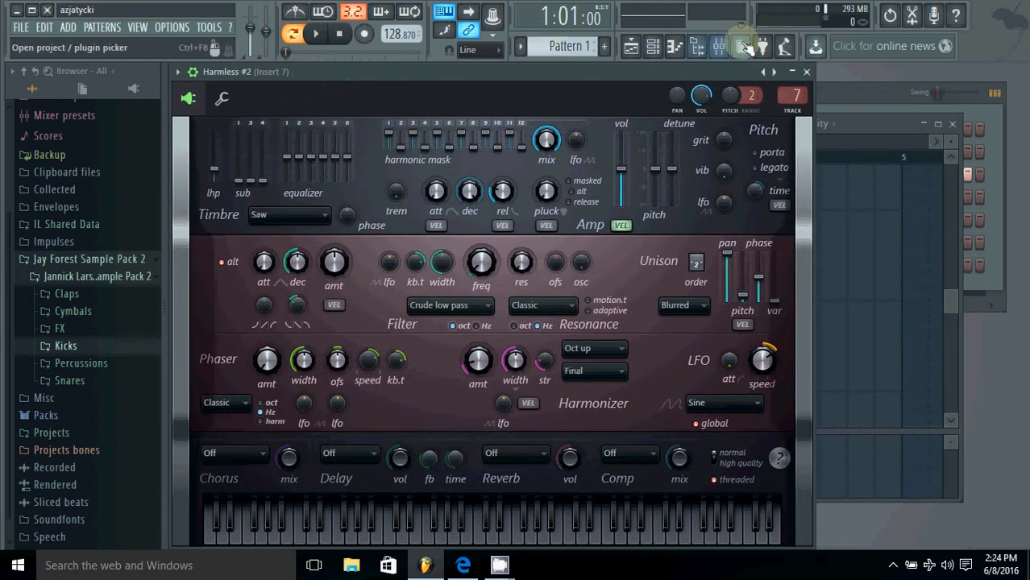
{"action": "left_click", "coordinate": [805, 71]}
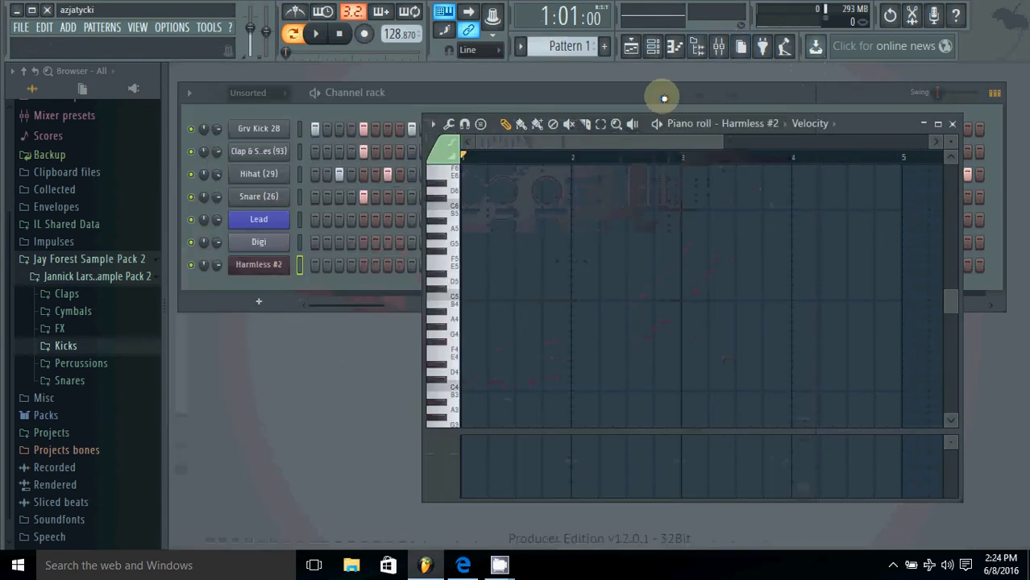
{"action": "left_click", "coordinate": [277, 272]}
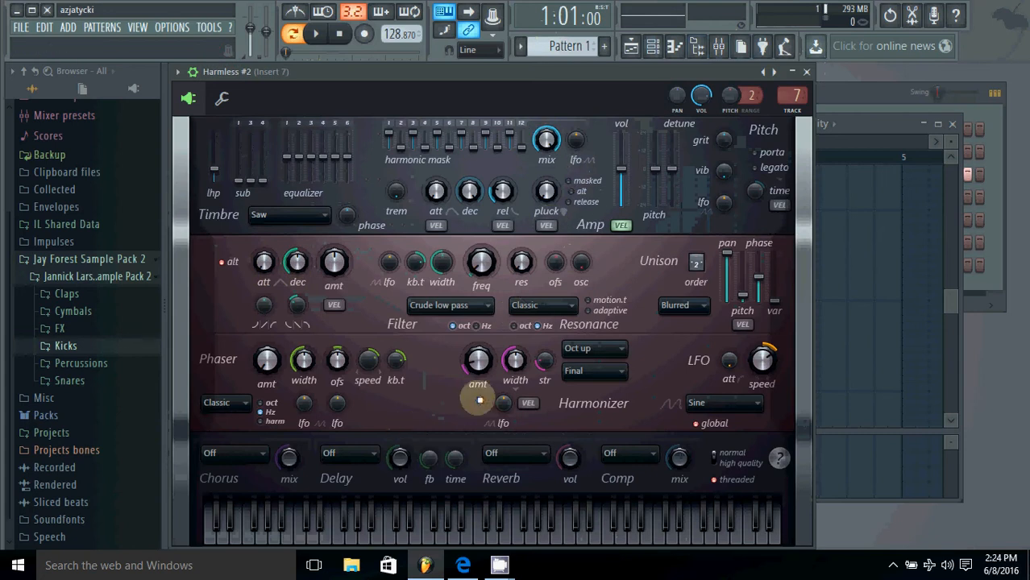
{"action": "left_click", "coordinate": [806, 71]}
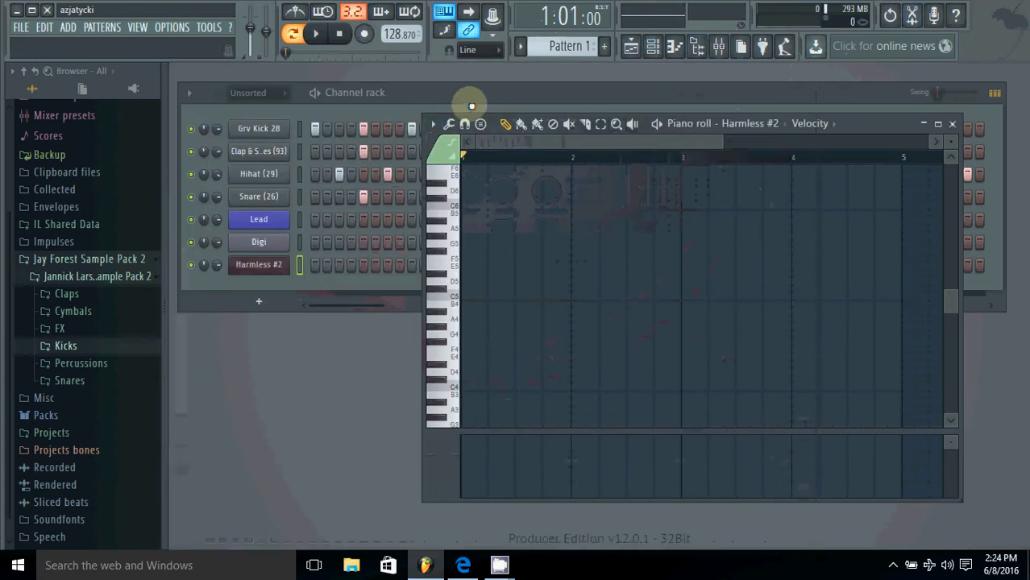
{"action": "left_click", "coordinate": [471, 107]}
{"action": "left_click", "coordinate": [422, 456]}
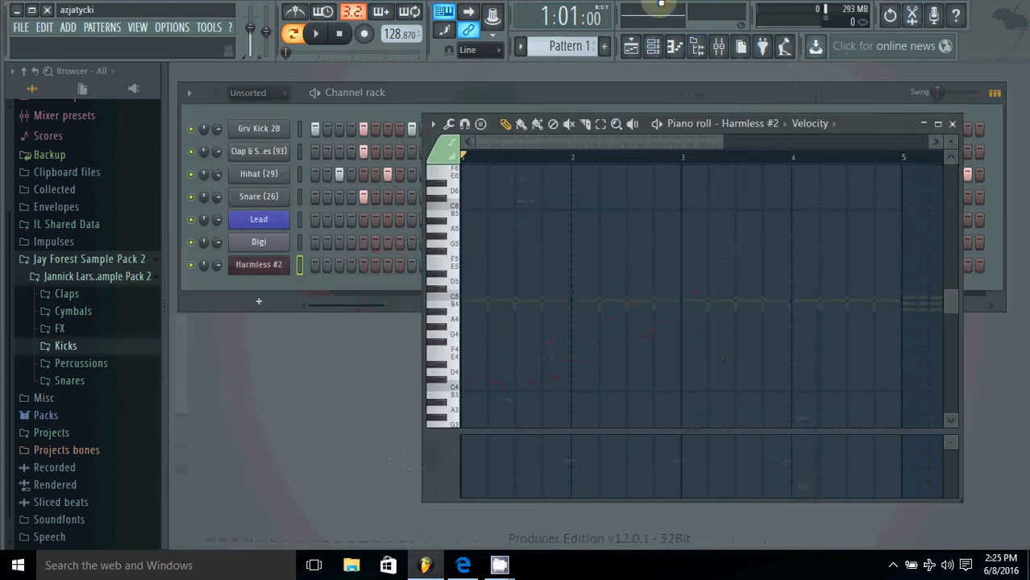
- Bring the Channel rack forward, reopen the Harmless #2 synth window for another look, and close it
{"action": "left_click", "coordinate": [385, 105]}
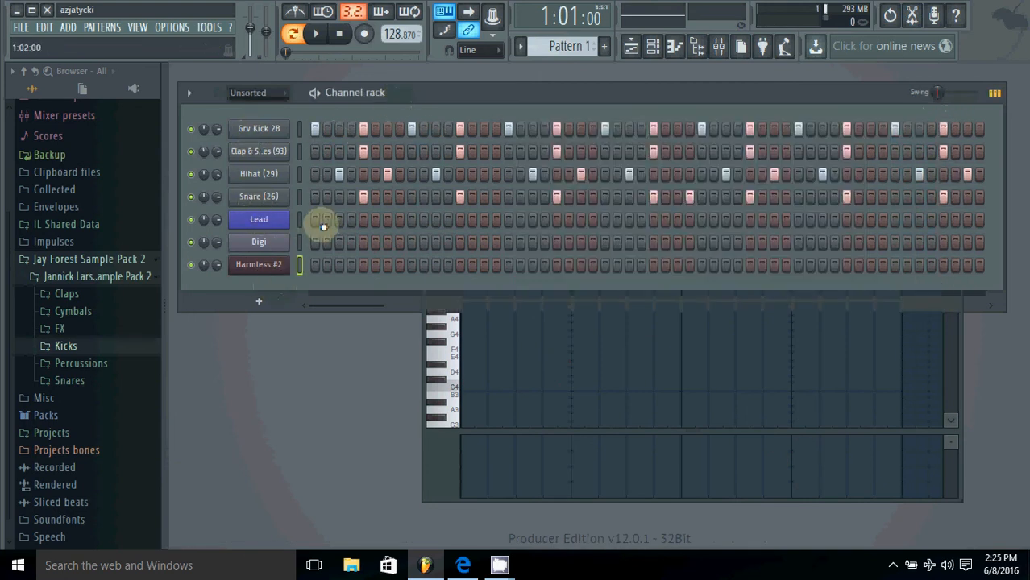
{"action": "left_click", "coordinate": [259, 265]}
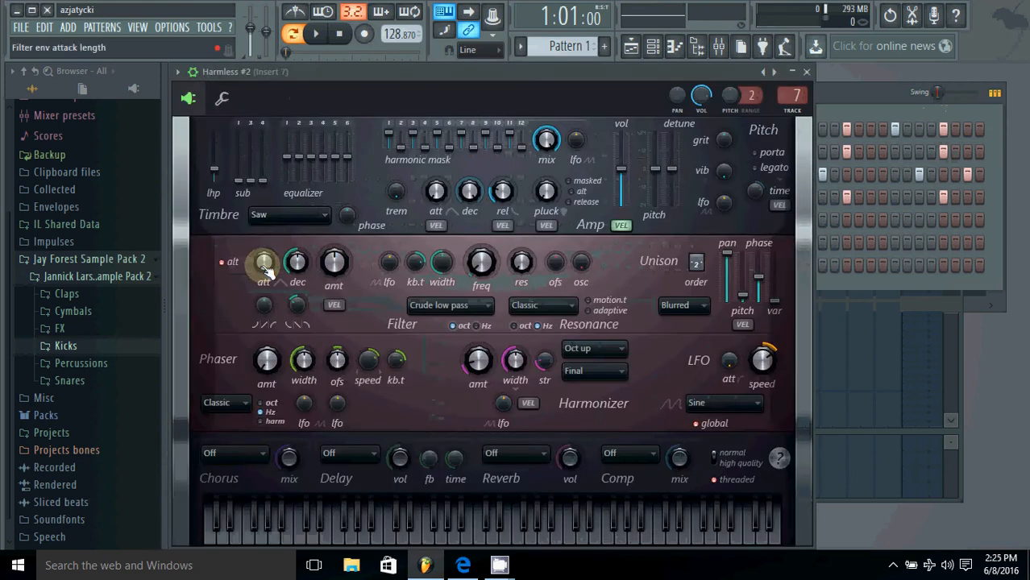
{"action": "left_click", "coordinate": [808, 71]}
- Switch to Pattern 2, open the Lead channel's synth window and move it up so its keyboard is fully shown
{"action": "scroll", "coordinate": [548, 39], "scroll_direction": "down", "scroll_amount": 1}
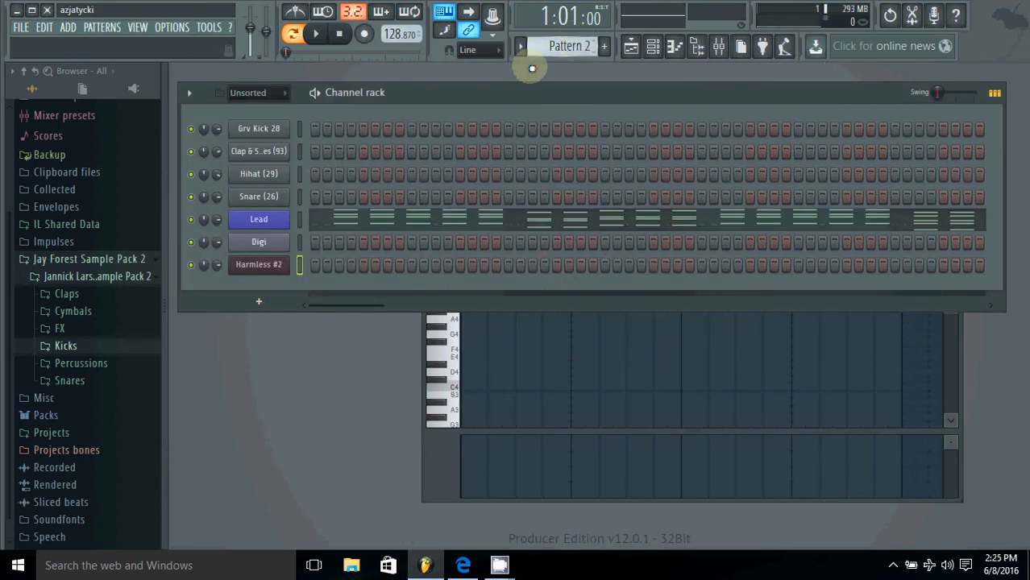
{"action": "left_click", "coordinate": [259, 218]}
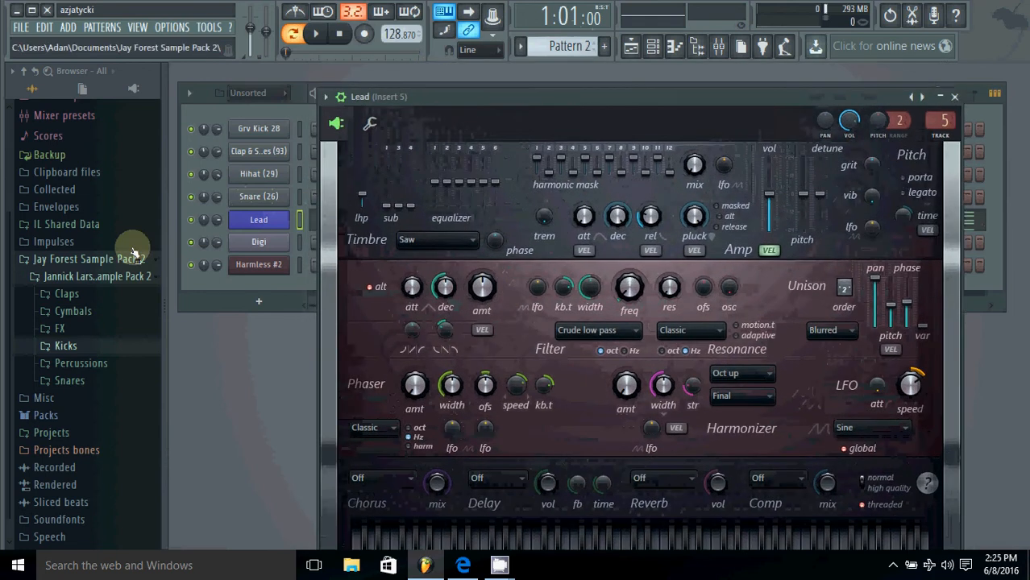
{"action": "right_click", "coordinate": [246, 219]}
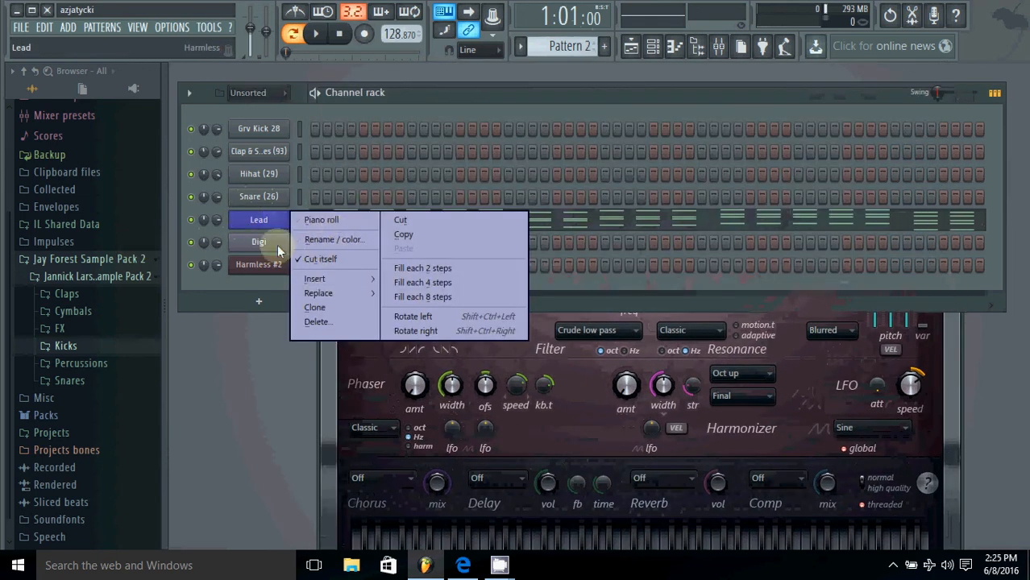
{"action": "left_click", "coordinate": [237, 293]}
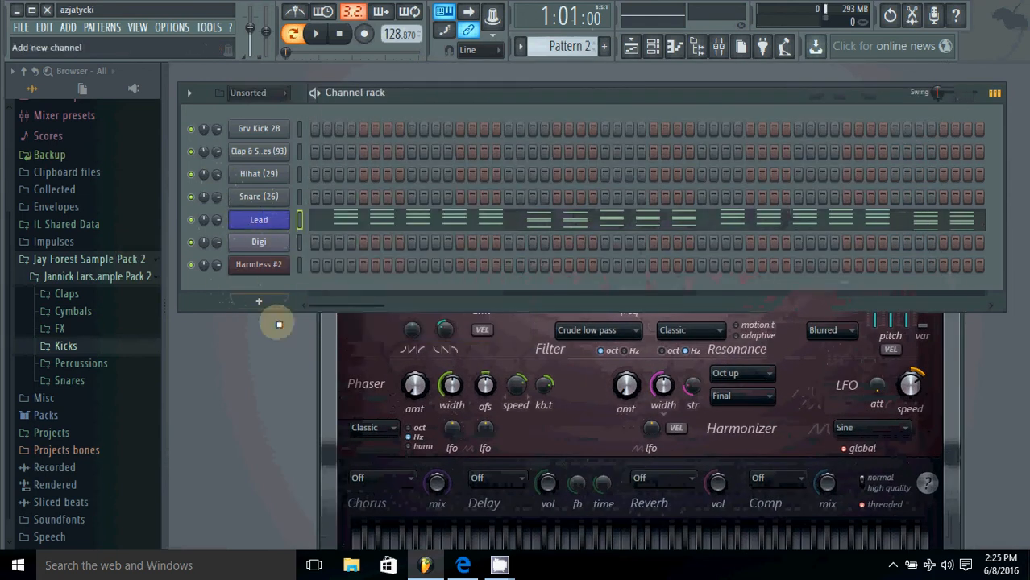
{"action": "left_click", "coordinate": [336, 350]}
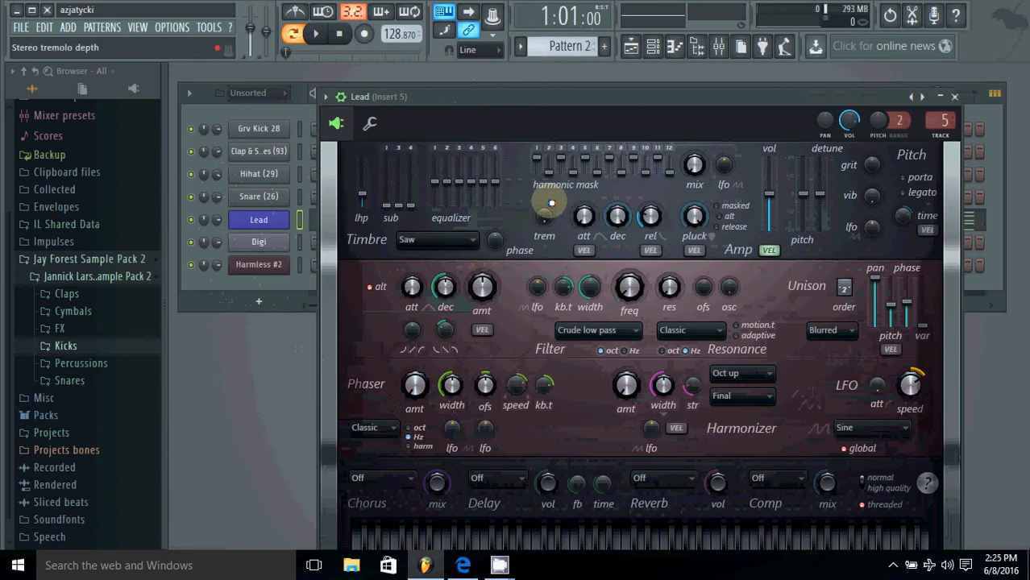
{"action": "left_click_drag", "start_coordinate": [565, 97], "coordinate": [570, 60]}
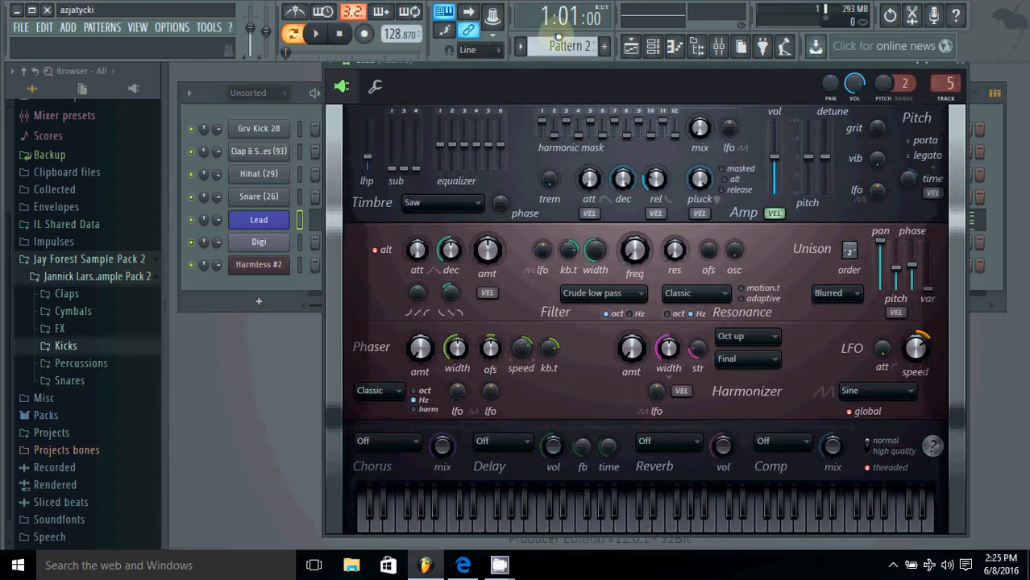
- Bring the Channel rack forward and play a short part of Pattern 2 to hear the Lead notes
{"action": "left_click", "coordinate": [305, 120]}
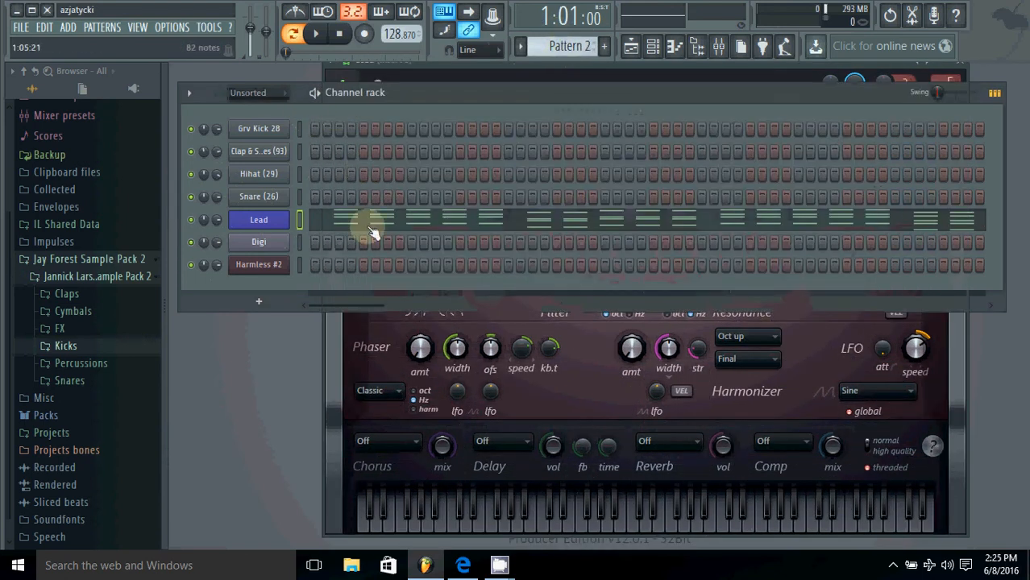
{"action": "left_click", "coordinate": [321, 38]}
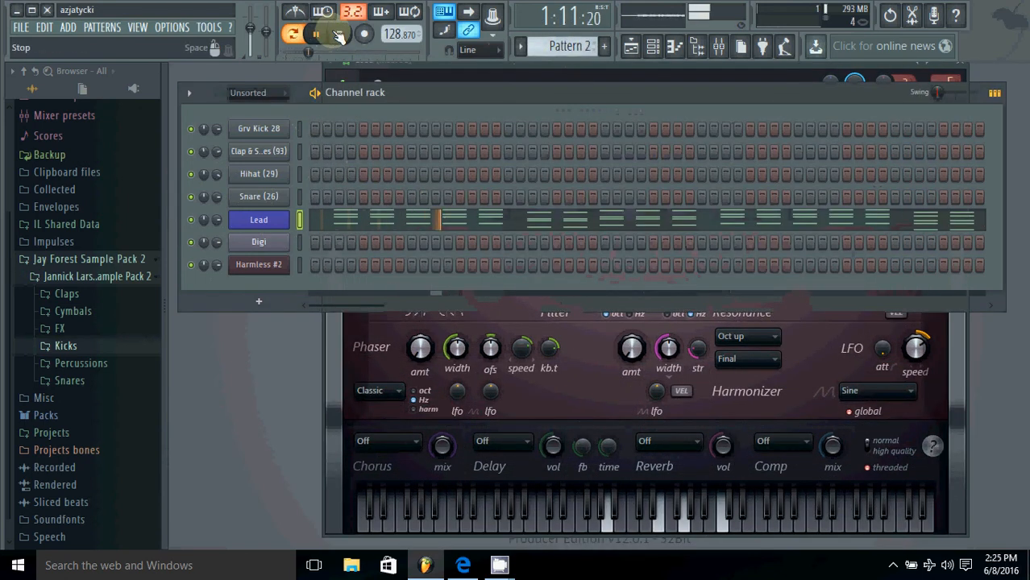
{"action": "left_click", "coordinate": [339, 36]}
- Open the Playlist maximized, move the playhead to 9:09:00, close the Playlist, and play Pattern 2 briefly
{"action": "left_click", "coordinate": [631, 46]}
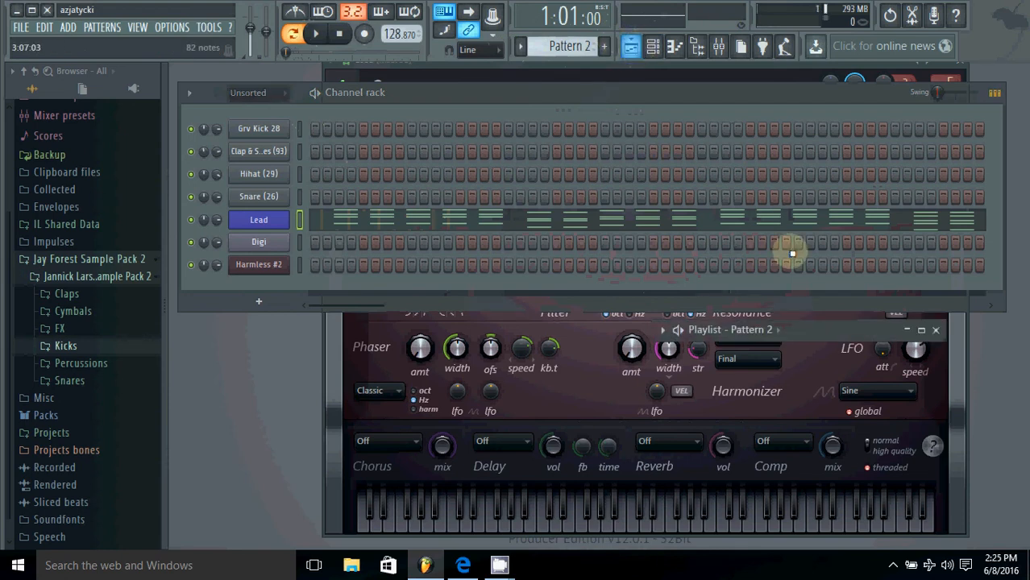
{"action": "left_click", "coordinate": [921, 330]}
{"action": "left_click", "coordinate": [510, 103]}
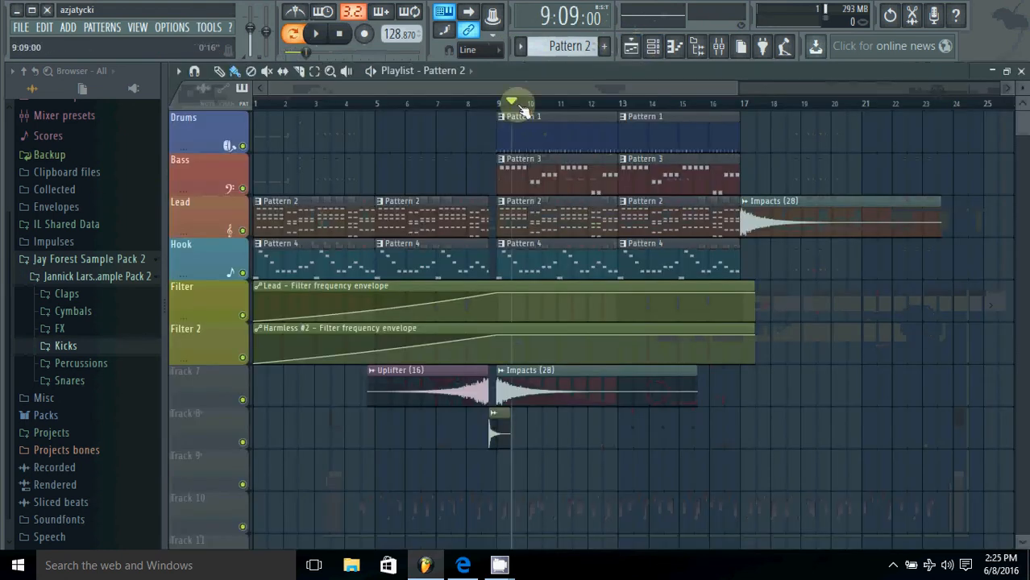
{"action": "left_click", "coordinate": [631, 46]}
{"action": "left_click", "coordinate": [320, 37]}
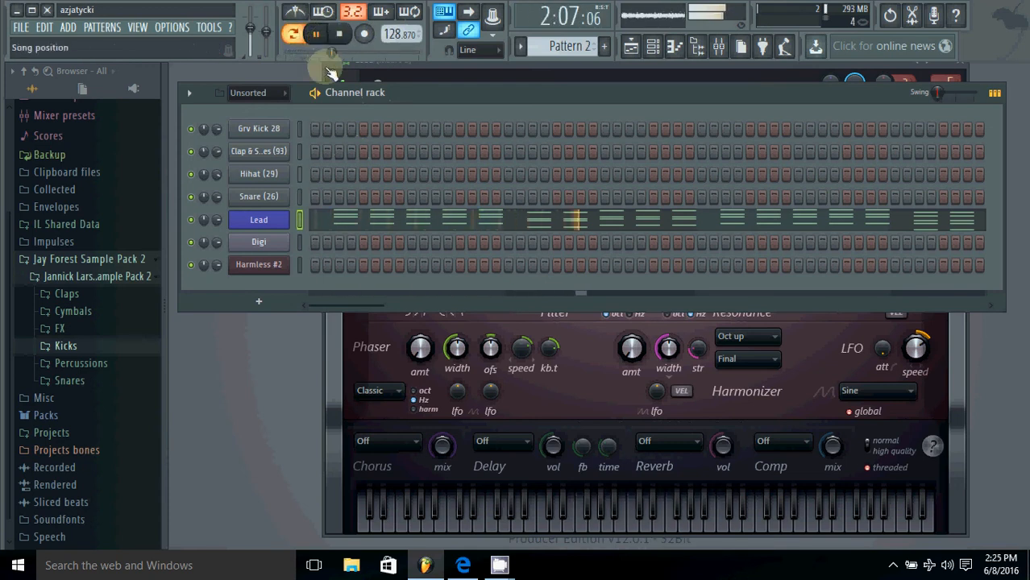
{"action": "left_click", "coordinate": [339, 33]}
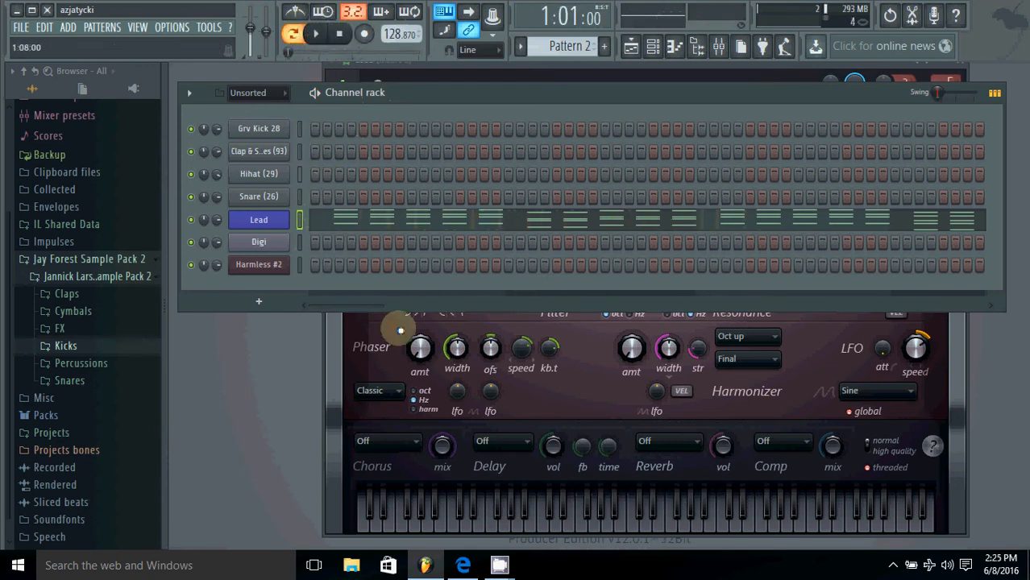
- Bring the Lead synth window forward, reposition it below the toolbar, and play Pattern 2
{"action": "left_click", "coordinate": [336, 345]}
{"action": "left_click_drag", "start_coordinate": [493, 70], "coordinate": [594, 80]}
{"action": "left_click_drag", "start_coordinate": [771, 83], "coordinate": [721, 74]}
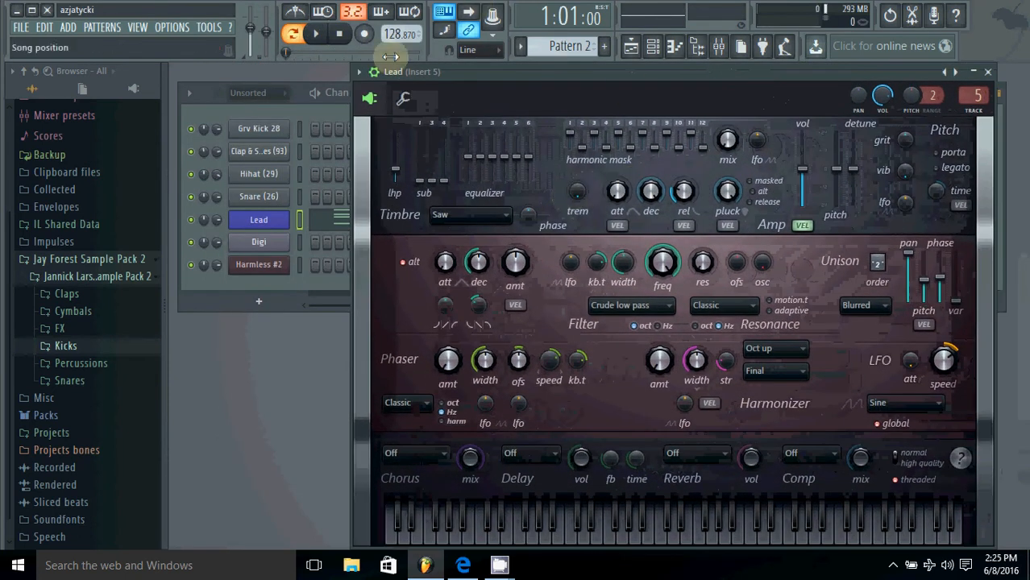
{"action": "left_click", "coordinate": [316, 33]}
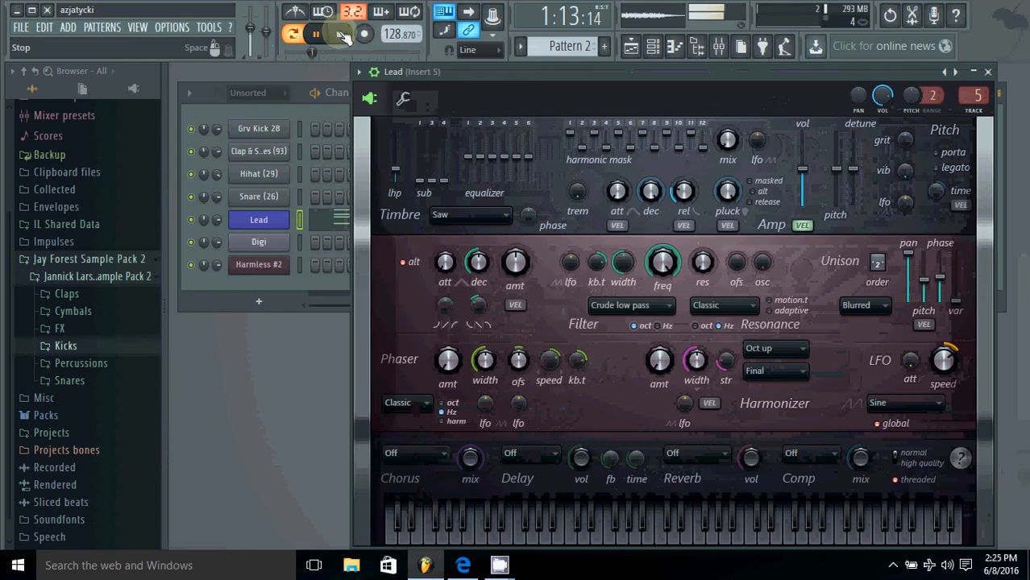
- Lower the Lead synth's unison pitch to 26% during playback, stop playback, and close the synth window
{"action": "left_click", "coordinate": [316, 34]}
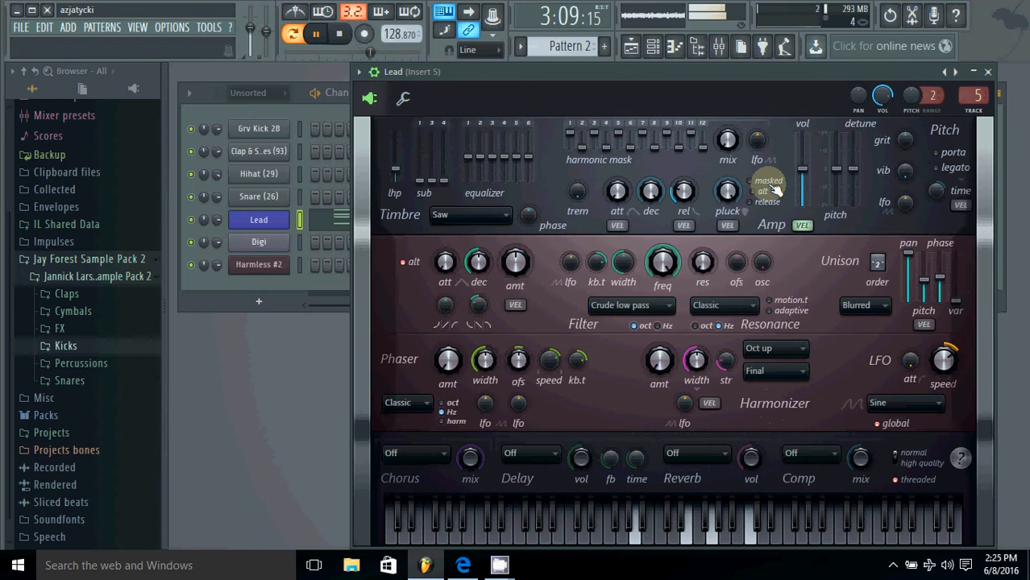
{"action": "left_click_drag", "start_coordinate": [923, 256], "coordinate": [924, 289]}
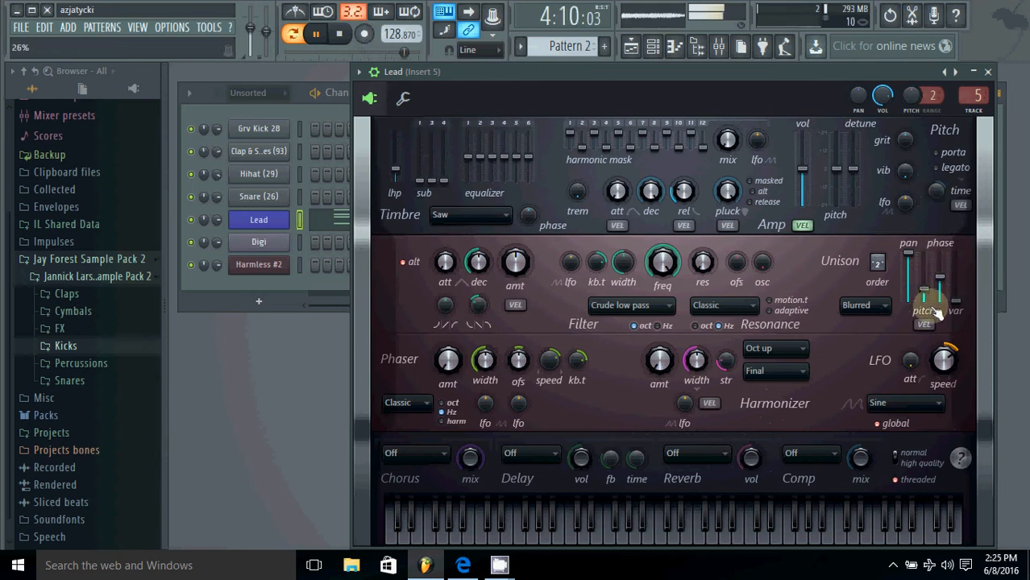
{"action": "left_click", "coordinate": [340, 34]}
{"action": "left_click", "coordinate": [280, 327]}
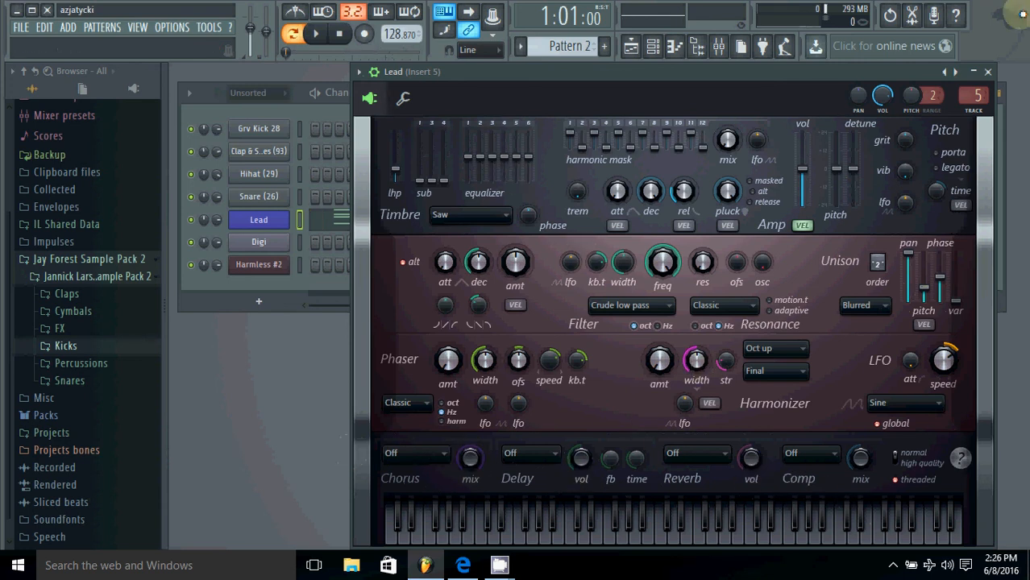
{"action": "left_click", "coordinate": [989, 73]}
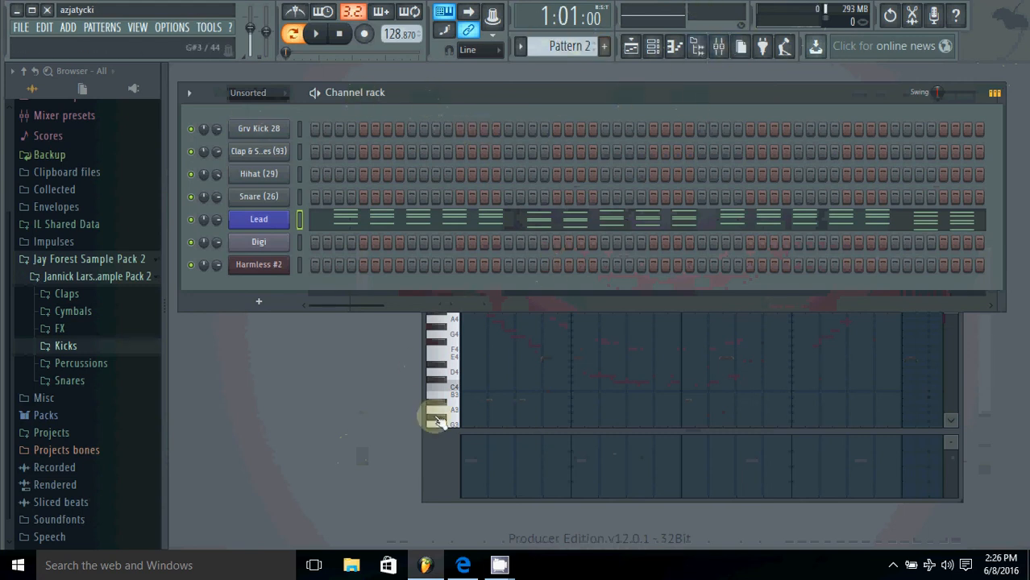
- Open the Lead channel's Piano roll, zoom in on the first bar, and play its chords briefly
{"action": "left_click", "coordinate": [427, 475]}
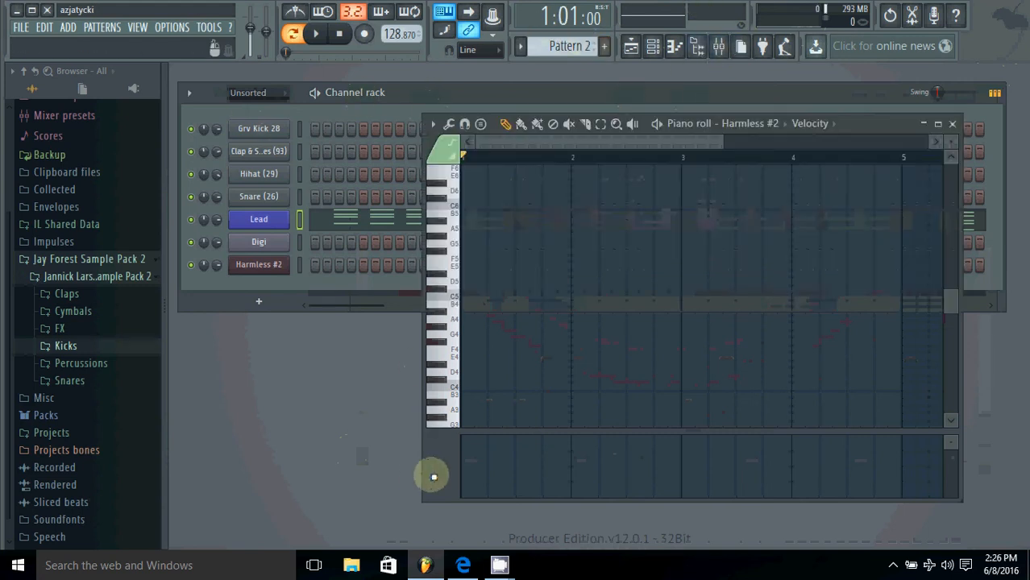
{"action": "right_click", "coordinate": [288, 219]}
{"action": "left_click", "coordinate": [330, 218]}
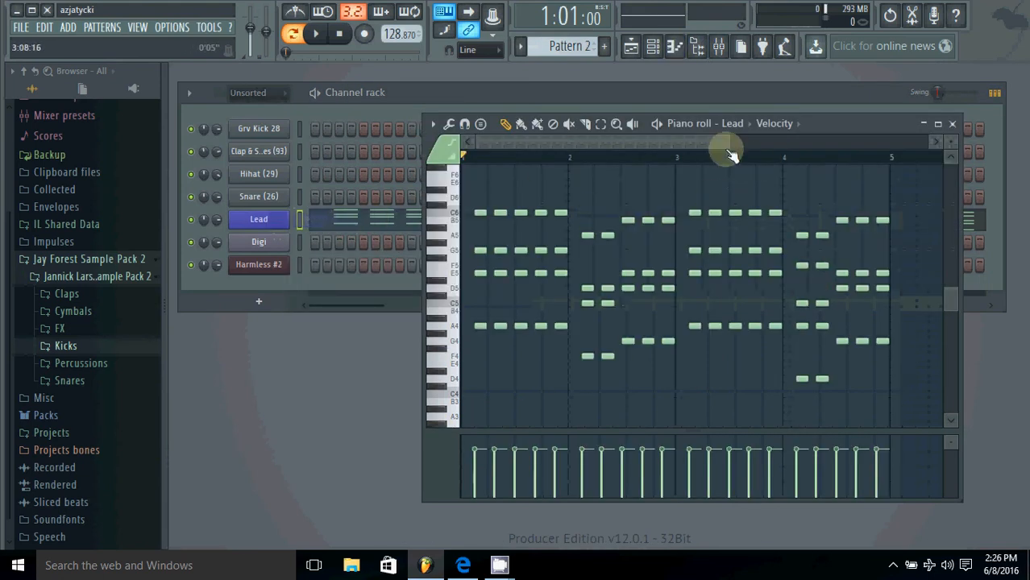
{"action": "left_click_drag", "start_coordinate": [729, 153], "coordinate": [520, 143]}
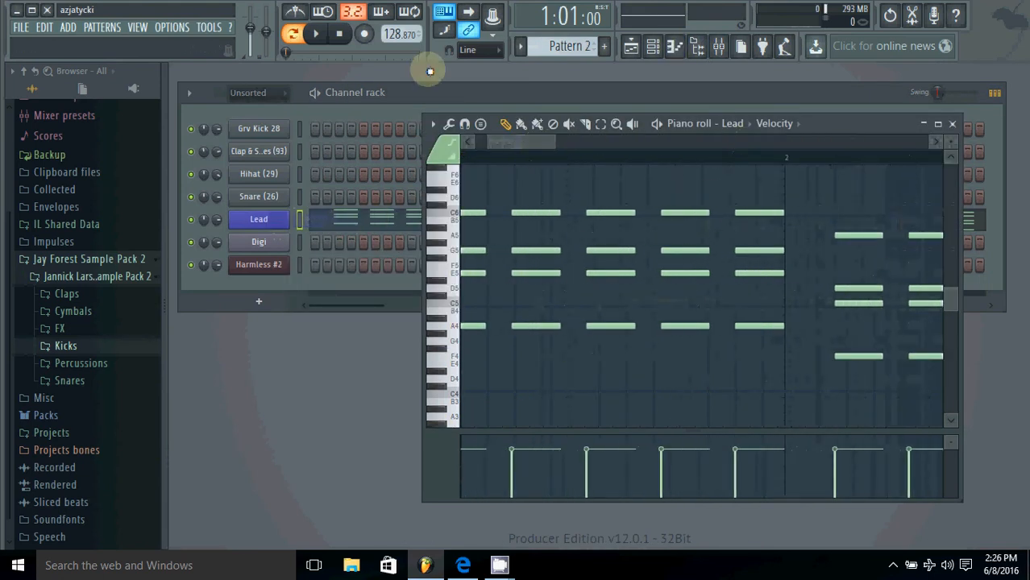
{"action": "left_click", "coordinate": [335, 35]}
{"action": "left_click", "coordinate": [320, 37]}
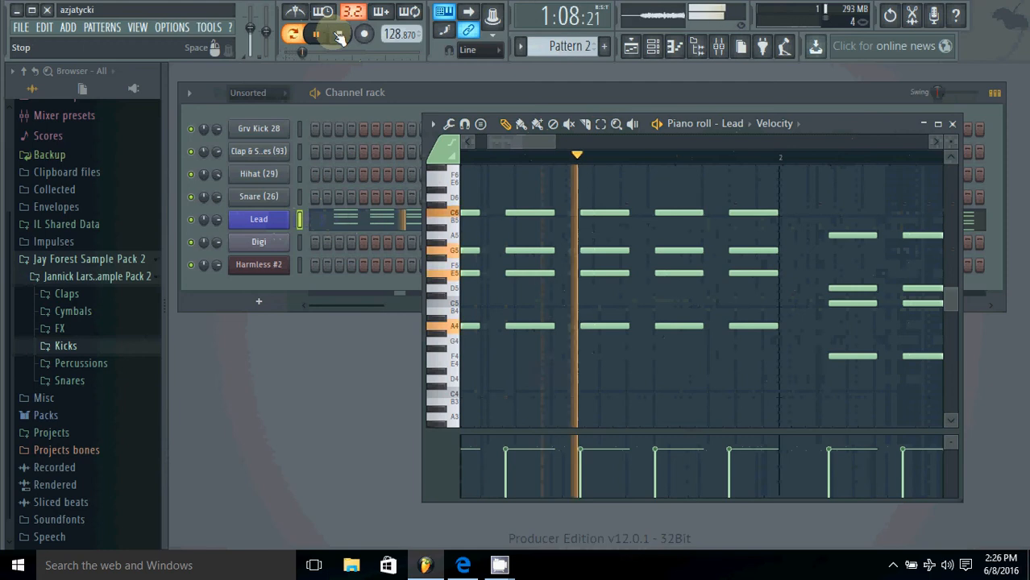
{"action": "left_click", "coordinate": [337, 34]}
- Add three trial notes above the first bar's chords in the Lead Piano roll and play them
{"action": "scroll", "coordinate": [497, 233], "scroll_direction": "up", "scroll_amount": 3}
{"action": "left_click", "coordinate": [534, 204]}
{"action": "left_click", "coordinate": [607, 197]}
{"action": "left_click", "coordinate": [609, 227]}
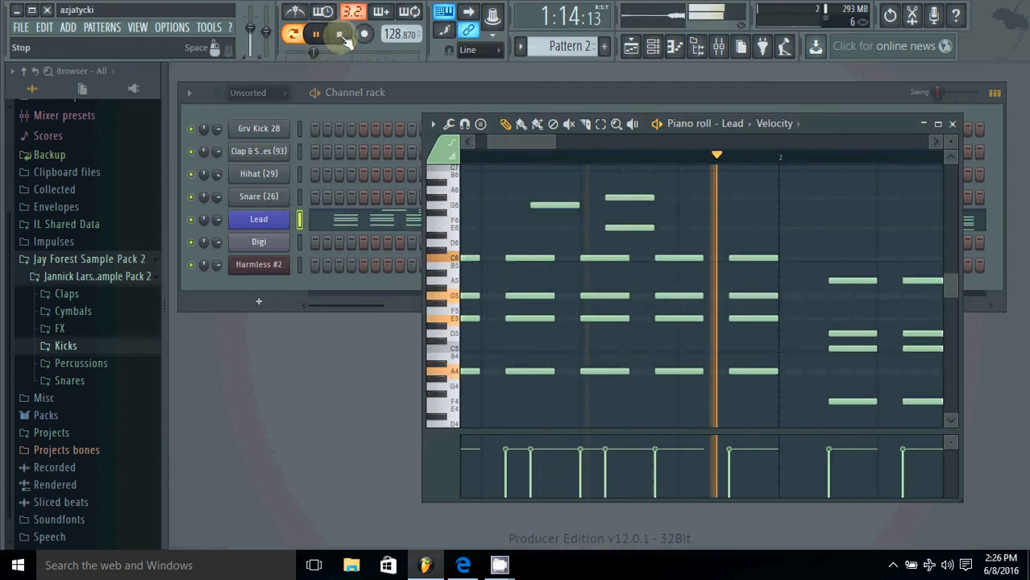
{"action": "left_click", "coordinate": [339, 33]}
- Delete the three trial notes above the Lead chords
{"action": "right_click", "coordinate": [630, 228]}
{"action": "right_click", "coordinate": [619, 198]}
{"action": "right_click", "coordinate": [553, 205]}
- Lower the first Lead chord's velocity to about 48% and play the pattern to hear the difference
{"action": "mouse_move", "coordinate": [523, 141]}
{"action": "left_mouse_down"}
{"action": "mouse_move", "coordinate": [448, 165]}
{"action": "mouse_move", "coordinate": [434, 195]}
{"action": "left_mouse_up"}
{"action": "left_click_drag", "start_coordinate": [513, 451], "coordinate": [539, 471]}
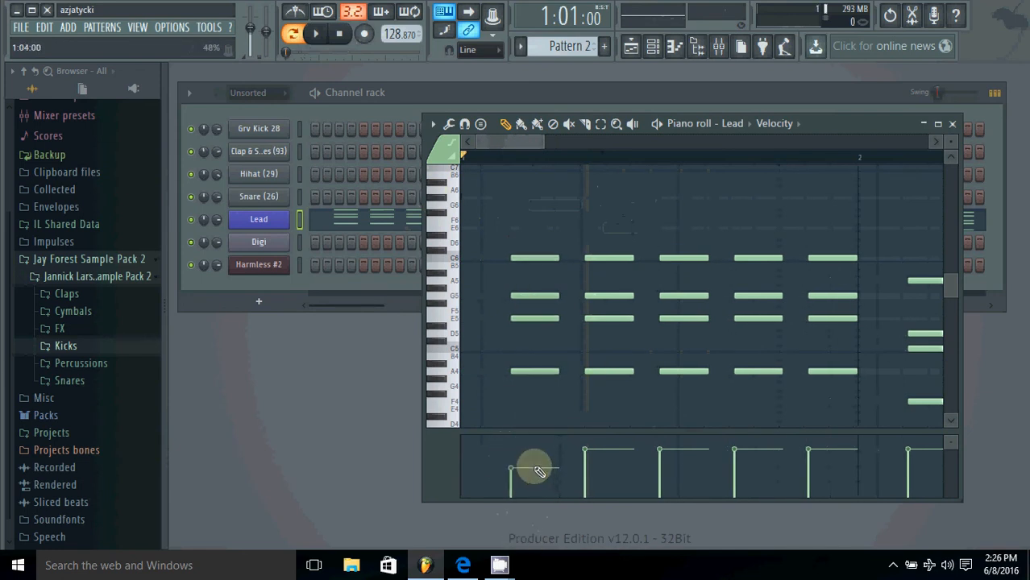
{"action": "left_click", "coordinate": [315, 33]}
{"action": "key", "text": "space"}
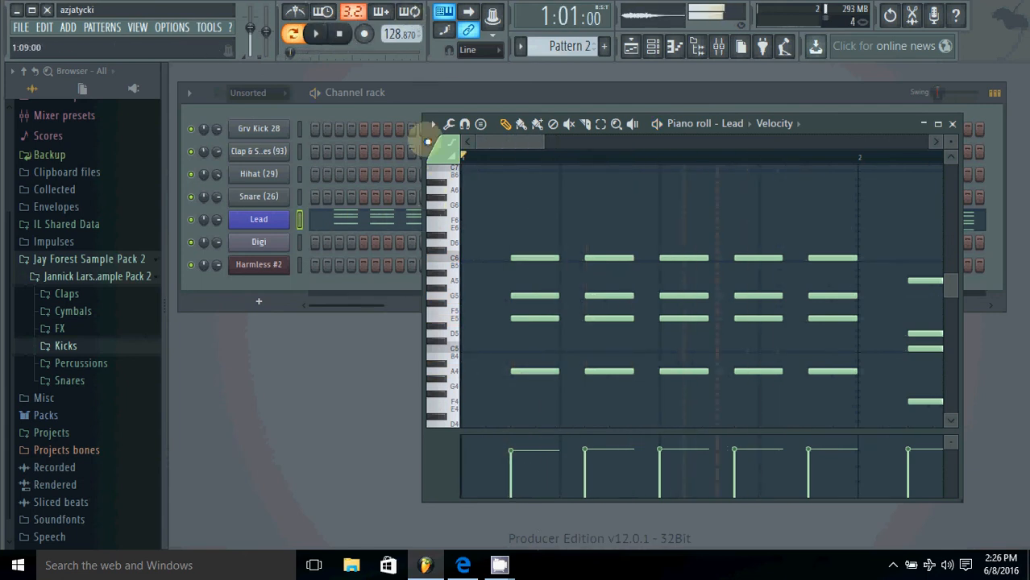
- Set the first Lead chord's velocity to 0% and play the pattern briefly
{"action": "left_click_drag", "start_coordinate": [516, 449], "coordinate": [496, 503]}
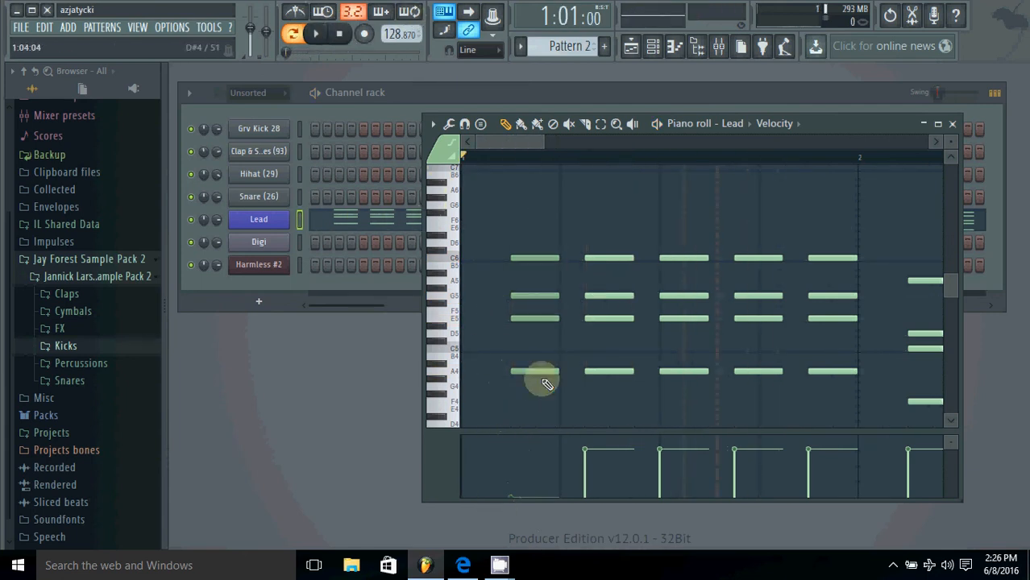
{"action": "left_click", "coordinate": [315, 40]}
{"action": "left_click", "coordinate": [339, 33]}
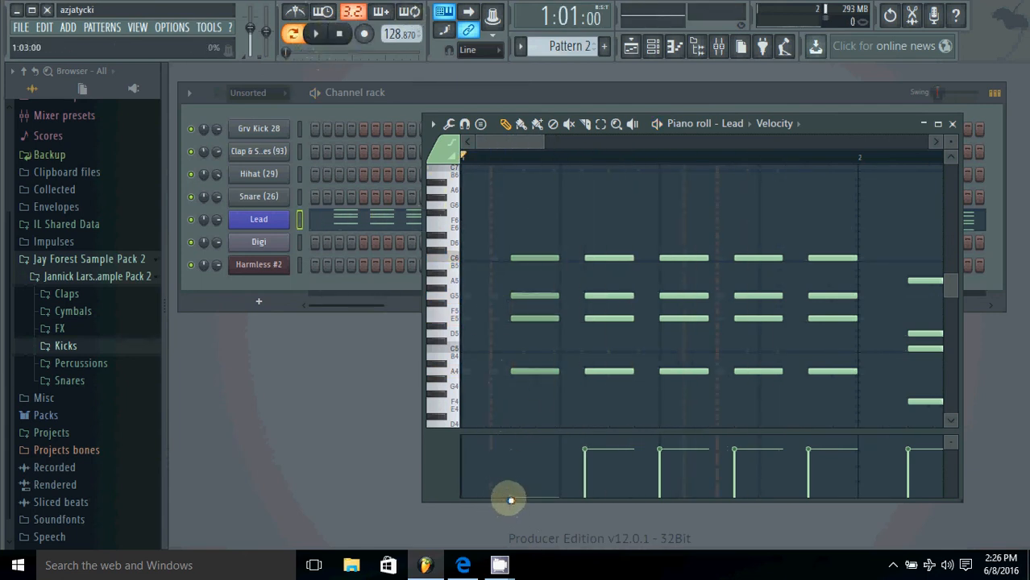
- Raise the first Lead chord's velocity to about 79%, and close the Piano roll after viewing the note property options
{"action": "left_click_drag", "start_coordinate": [510, 500], "coordinate": [524, 454]}
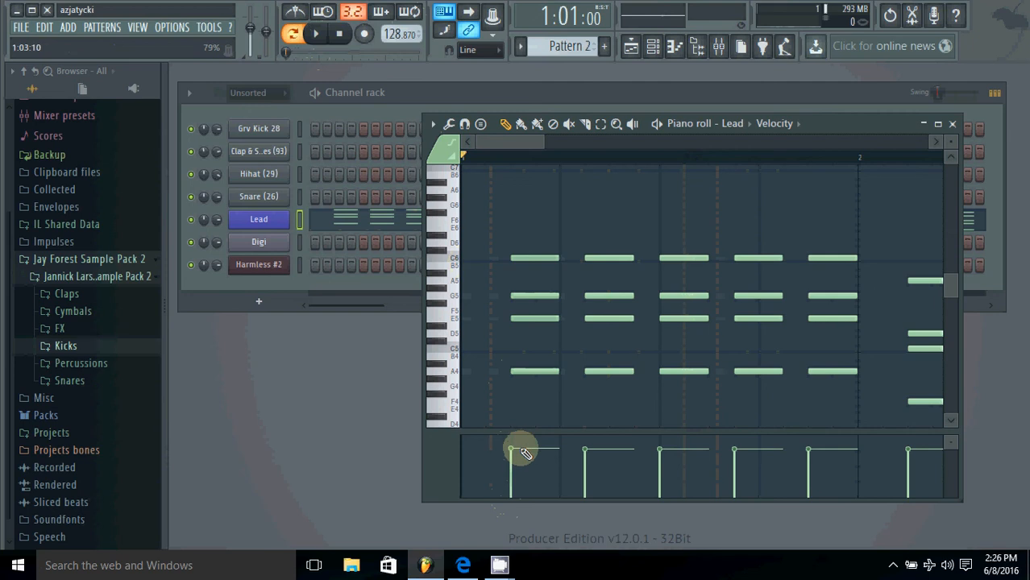
{"action": "left_click", "coordinate": [440, 464]}
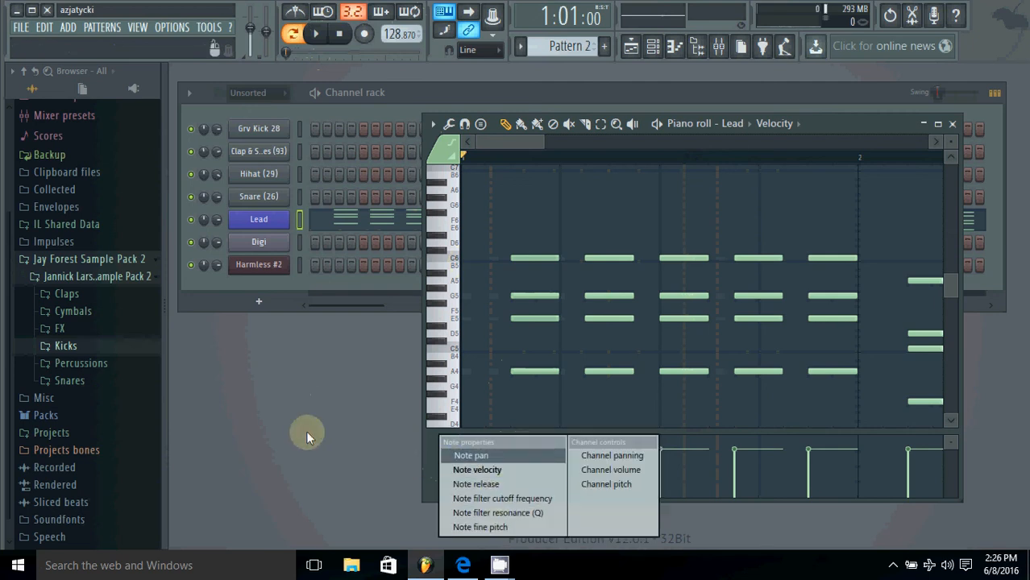
{"action": "left_click", "coordinate": [344, 418]}
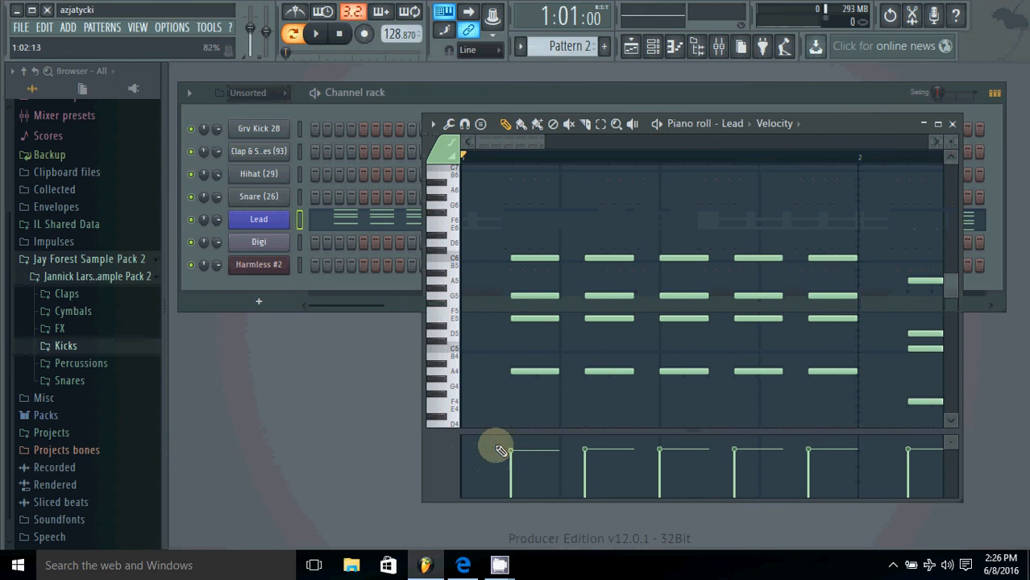
{"action": "left_click", "coordinate": [952, 124]}
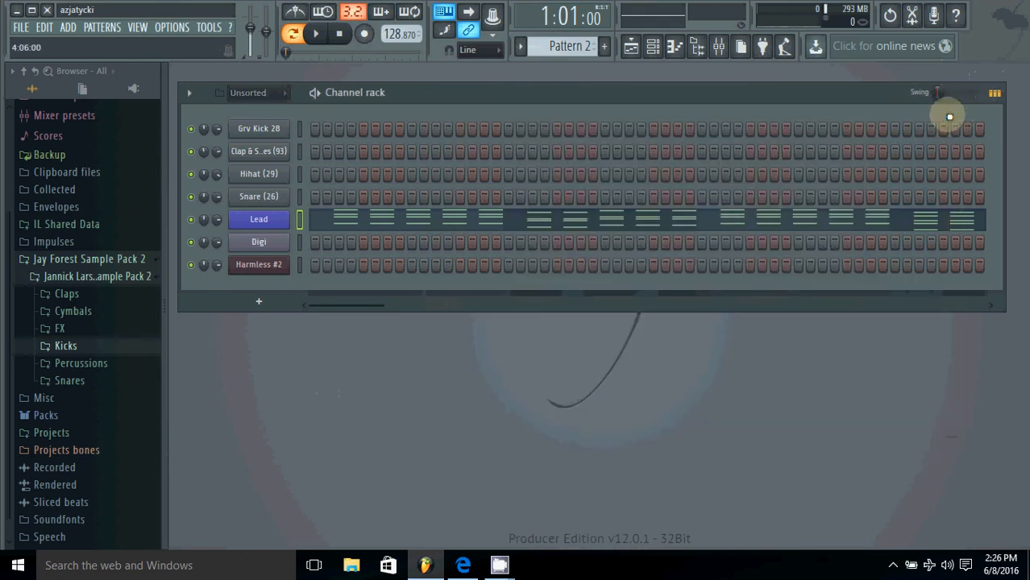
- Open the Digi channel's Piano roll, place and move a trial note near bar 2, and delete it
{"action": "right_click", "coordinate": [270, 242]}
{"action": "left_click", "coordinate": [300, 240]}
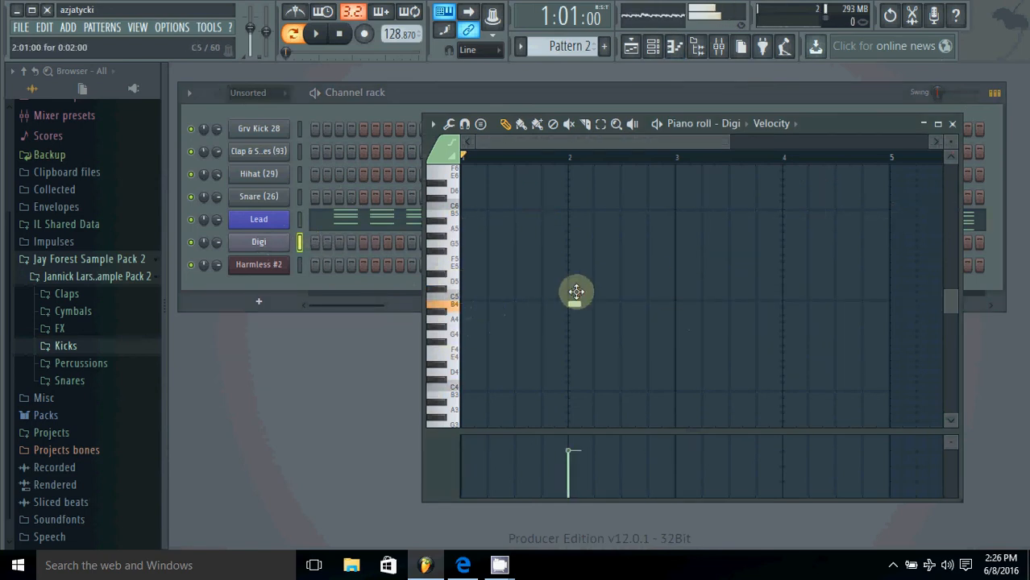
{"action": "left_click_drag", "start_coordinate": [568, 290], "coordinate": [534, 299]}
{"action": "right_click", "coordinate": [511, 290]}
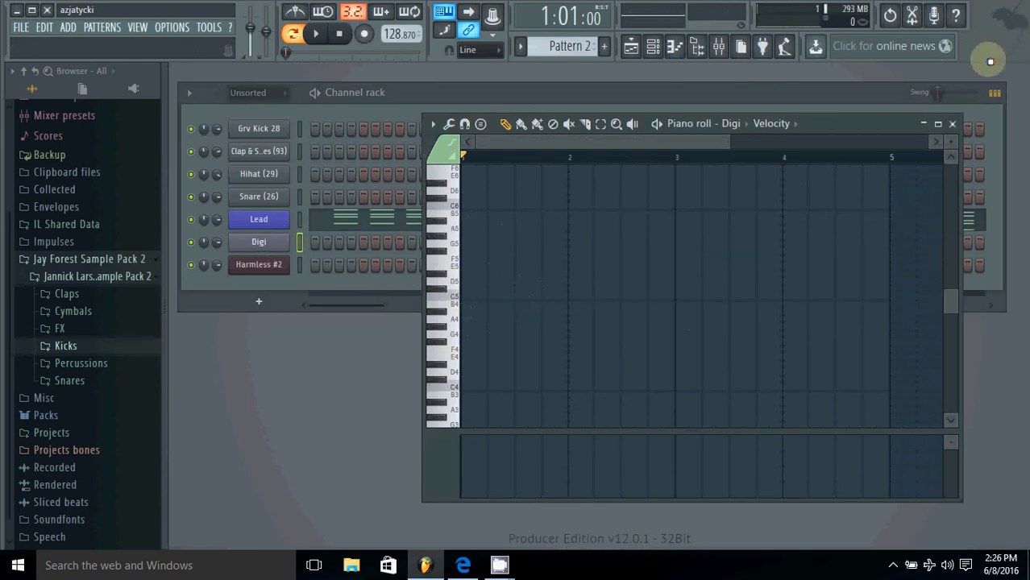
- Close the Piano roll and look over the song arrangement in the Playlist
{"action": "left_click", "coordinate": [952, 125]}
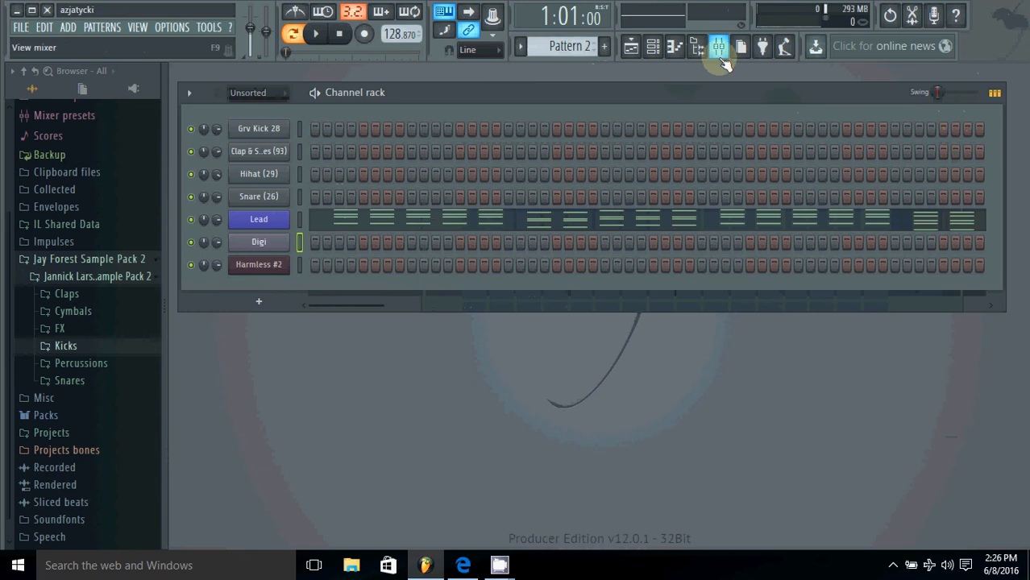
{"action": "left_click", "coordinate": [630, 46]}
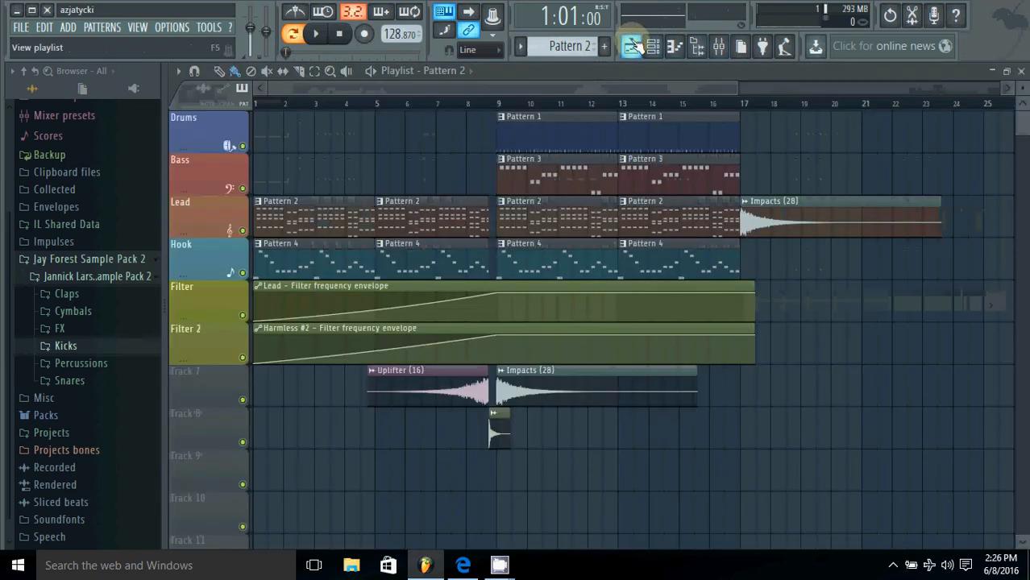
{"action": "left_click_drag", "start_coordinate": [730, 85], "coordinate": [588, 82]}
{"action": "scroll", "coordinate": [374, 253], "scroll_direction": "down", "scroll_amount": 2}
{"action": "scroll", "coordinate": [460, 184], "scroll_direction": "up", "scroll_amount": 2}
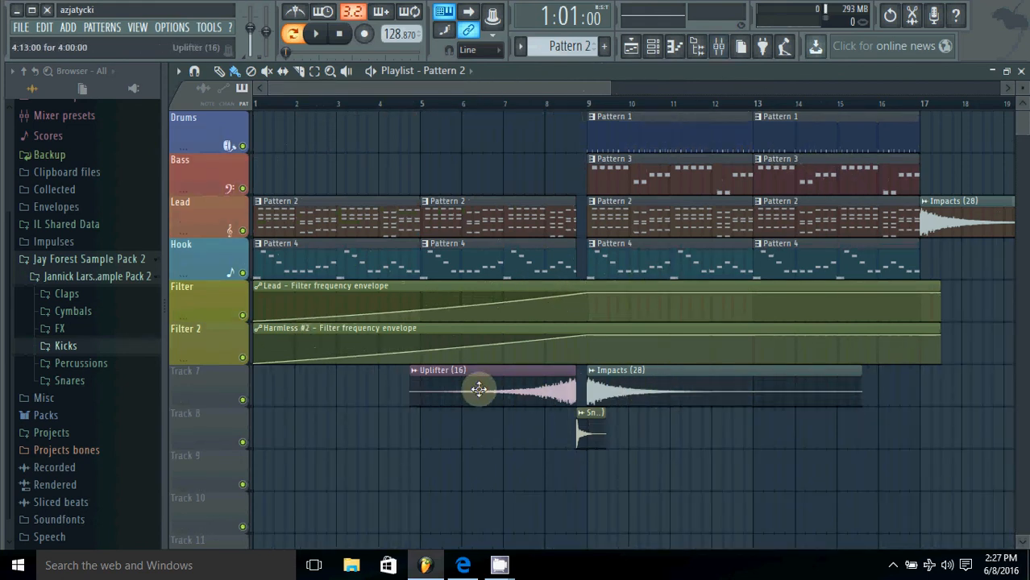
- Find the Impacts (26) sample under FX Impacts in the Browser and place it on Playlist Track 8 near bar 5
{"action": "left_click", "coordinate": [51, 328]}
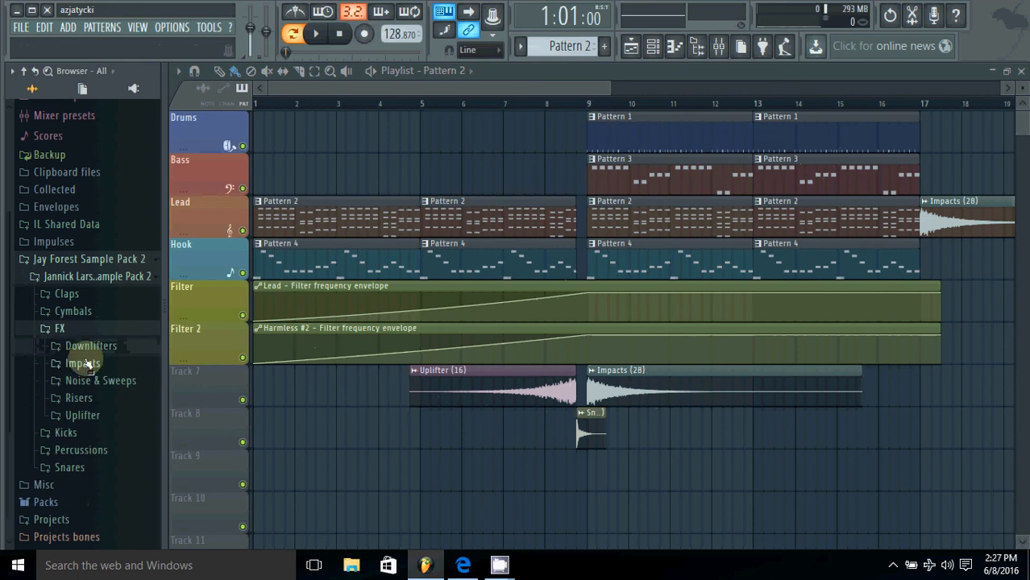
{"action": "left_click", "coordinate": [87, 364]}
{"action": "left_click_drag", "start_coordinate": [83, 375], "coordinate": [427, 442]}
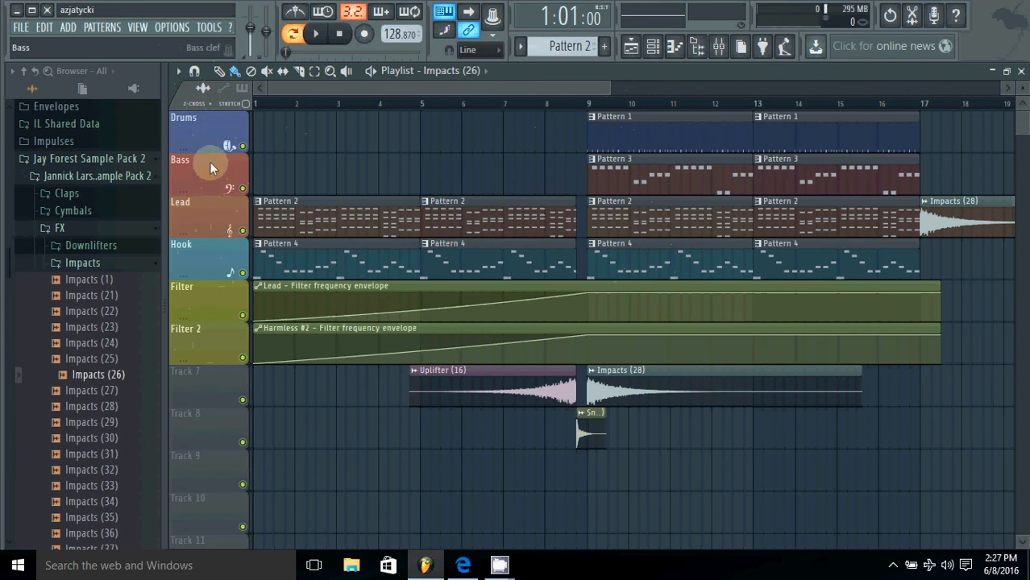
- Show the Mixer and select Insert 1 to view its effects chain
{"action": "left_click", "coordinate": [717, 46]}
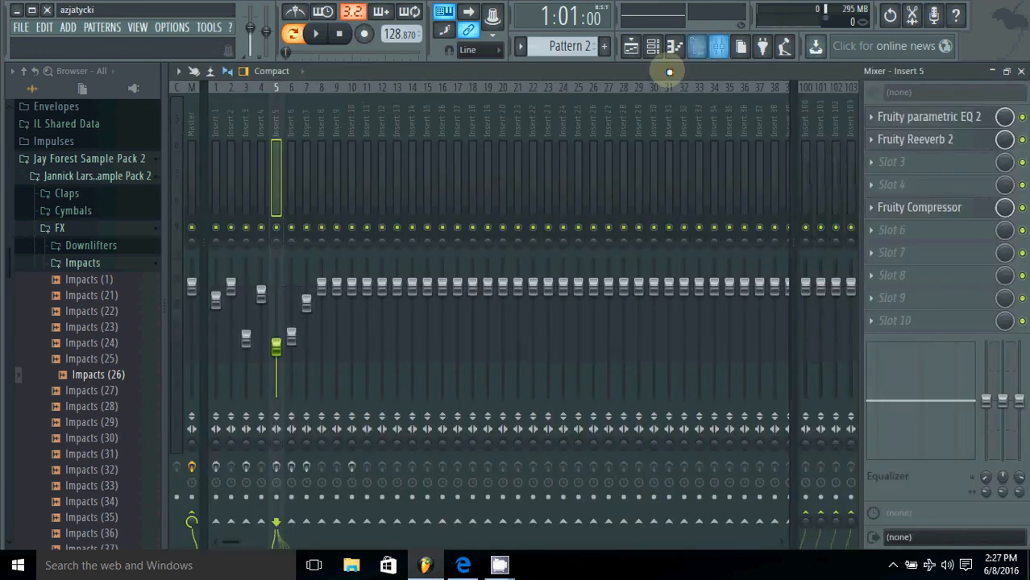
{"action": "left_click", "coordinate": [717, 46]}
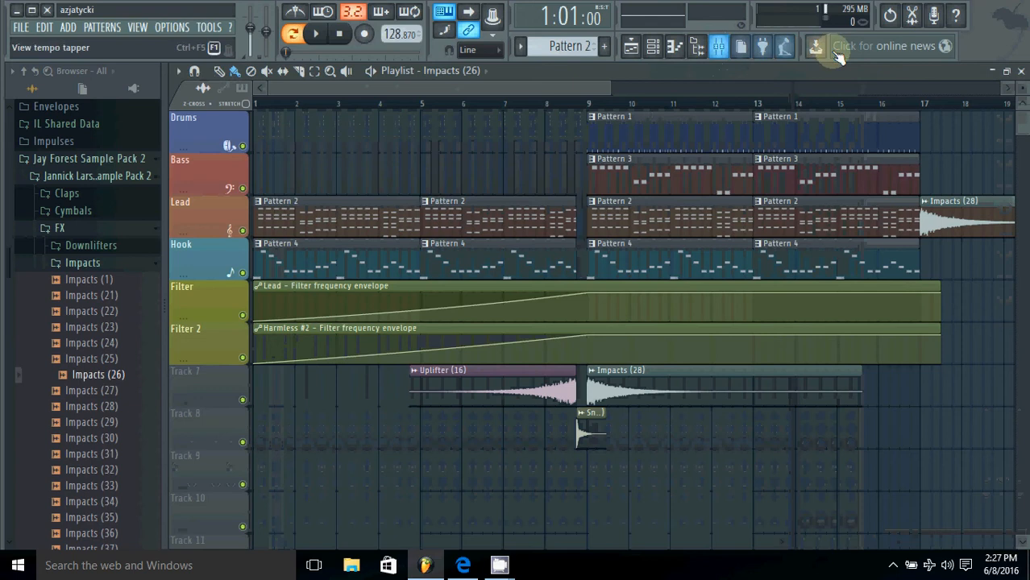
{"action": "left_click", "coordinate": [719, 47]}
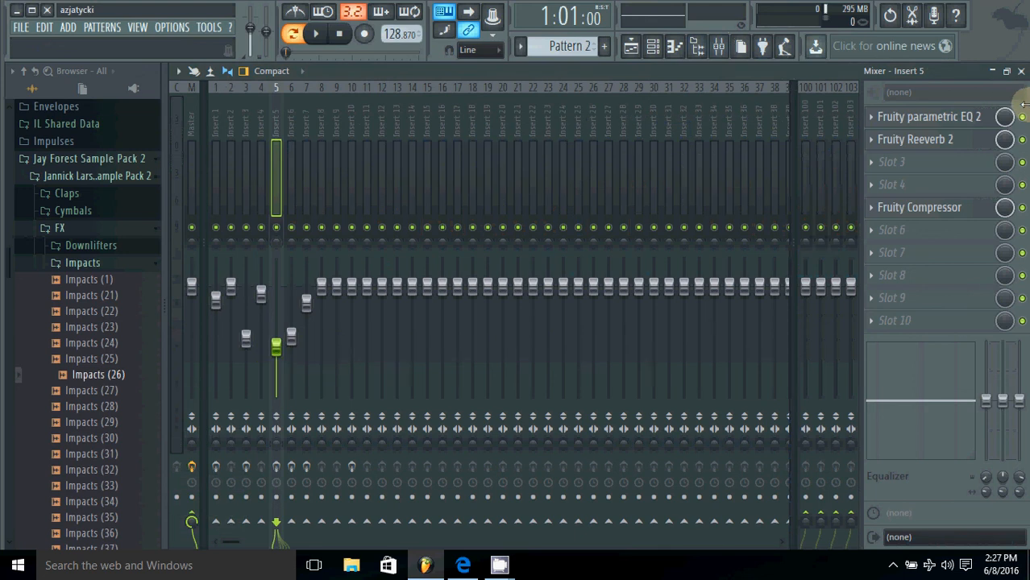
{"action": "mouse_move", "coordinate": [1024, 104]}
{"action": "left_mouse_down"}
{"action": "mouse_move", "coordinate": [871, 111]}
{"action": "mouse_move", "coordinate": [1021, 121]}
{"action": "left_mouse_up"}
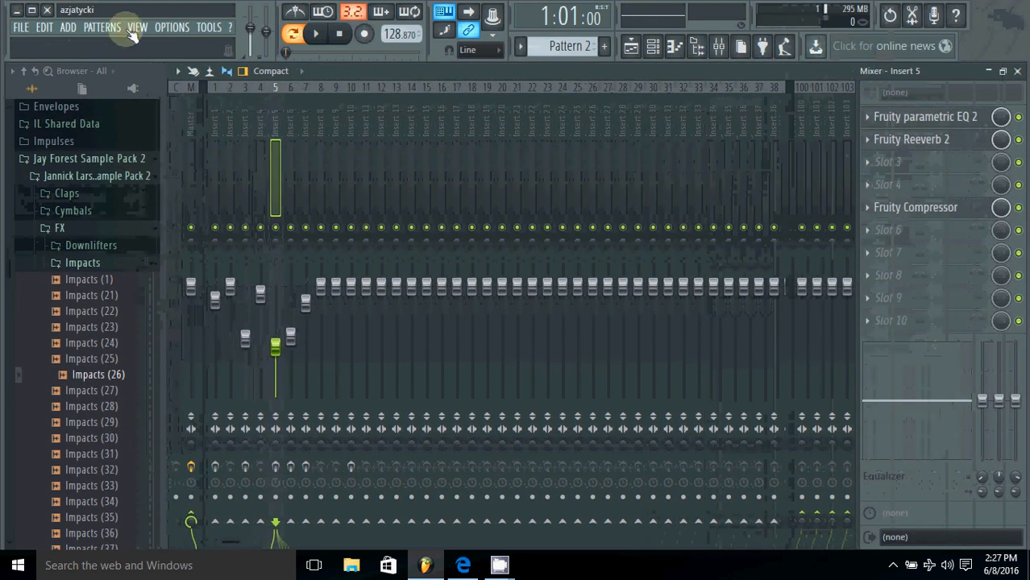
{"action": "left_click", "coordinate": [32, 10]}
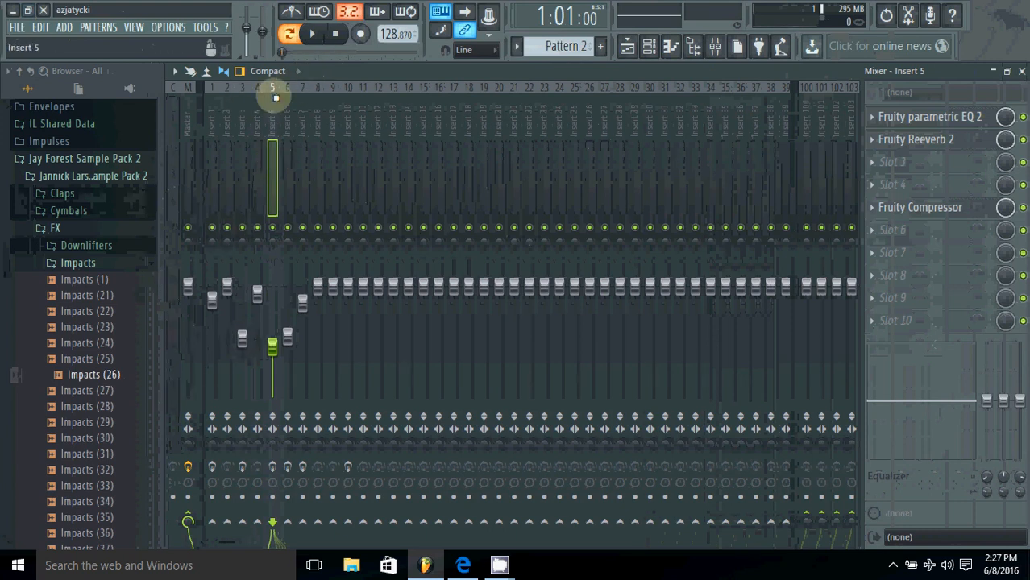
{"action": "mouse_move", "coordinate": [203, 122]}
{"action": "left_mouse_down"}
{"action": "mouse_move", "coordinate": [322, 127]}
{"action": "mouse_move", "coordinate": [212, 126]}
{"action": "left_mouse_up"}
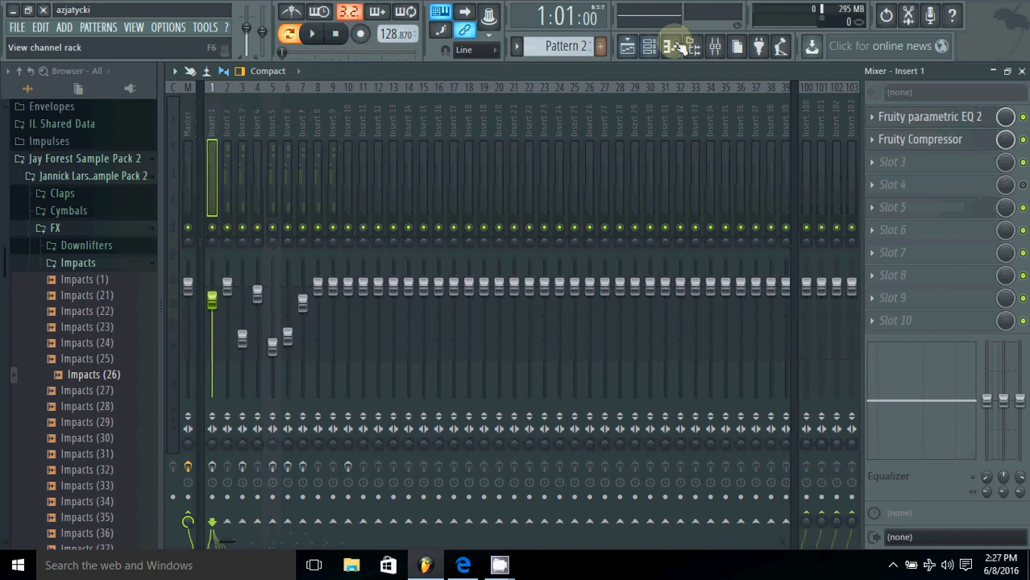
- Show the Unsorted group in the Channel rack and select the Lead channel to view its linked mixer insert
{"action": "left_click", "coordinate": [670, 46]}
{"action": "left_click", "coordinate": [268, 94]}
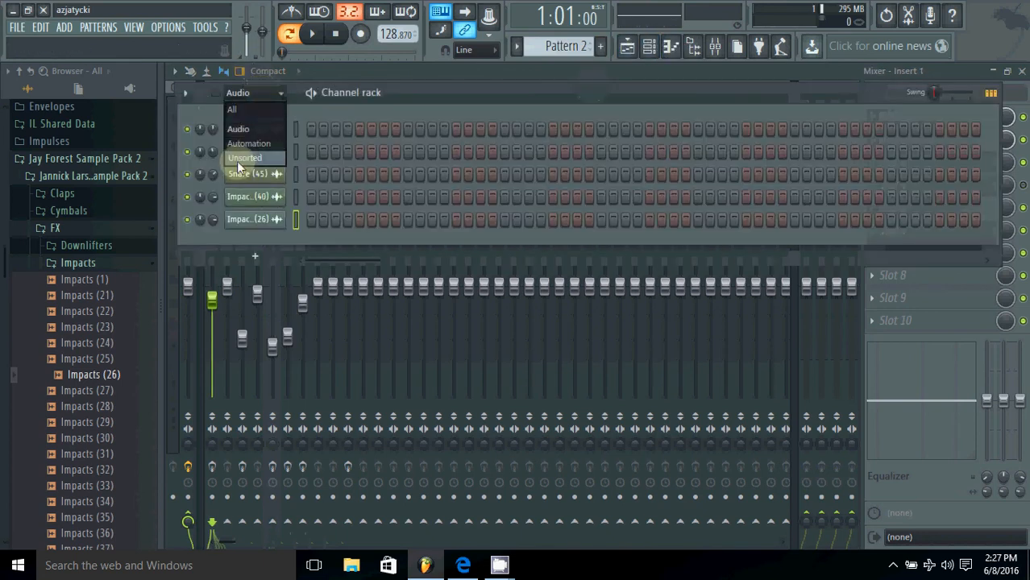
{"action": "left_click", "coordinate": [243, 157]}
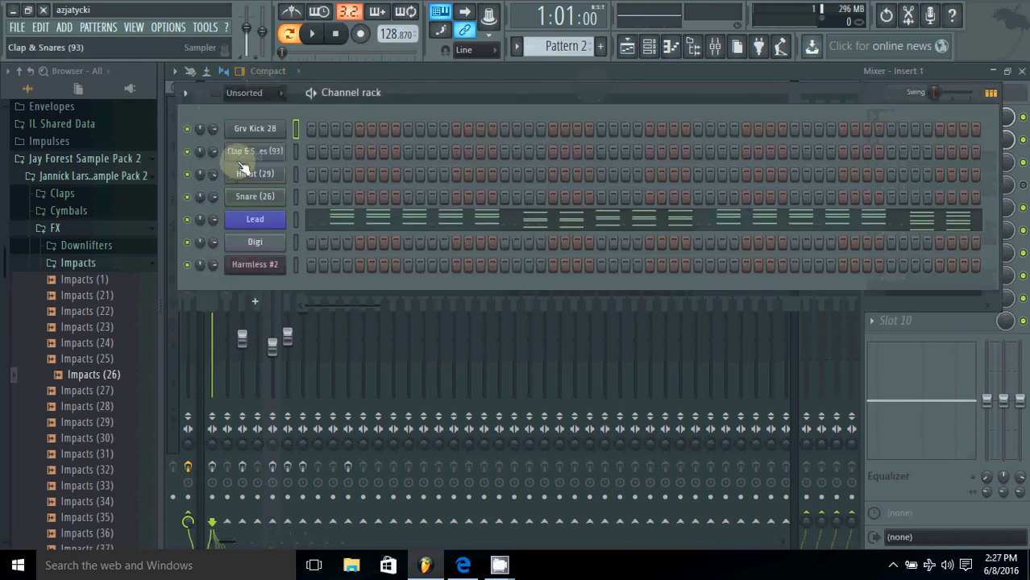
{"action": "left_click", "coordinate": [248, 221]}
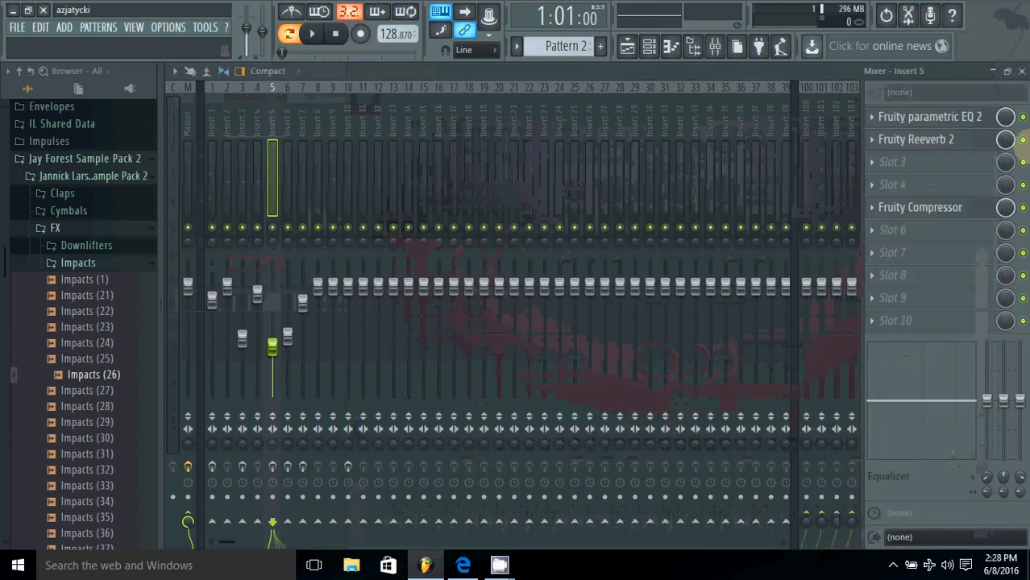
{"action": "left_click", "coordinate": [1020, 148]}
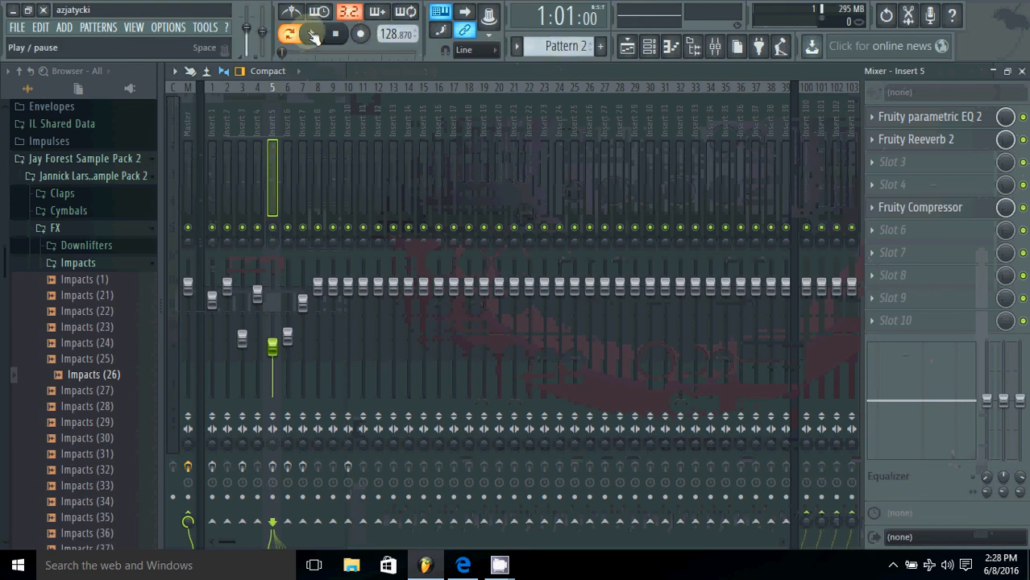
- Play Pattern 2 briefly to watch the mixer levels, and lower Insert 5's volume to 40%
{"action": "left_click", "coordinate": [311, 33]}
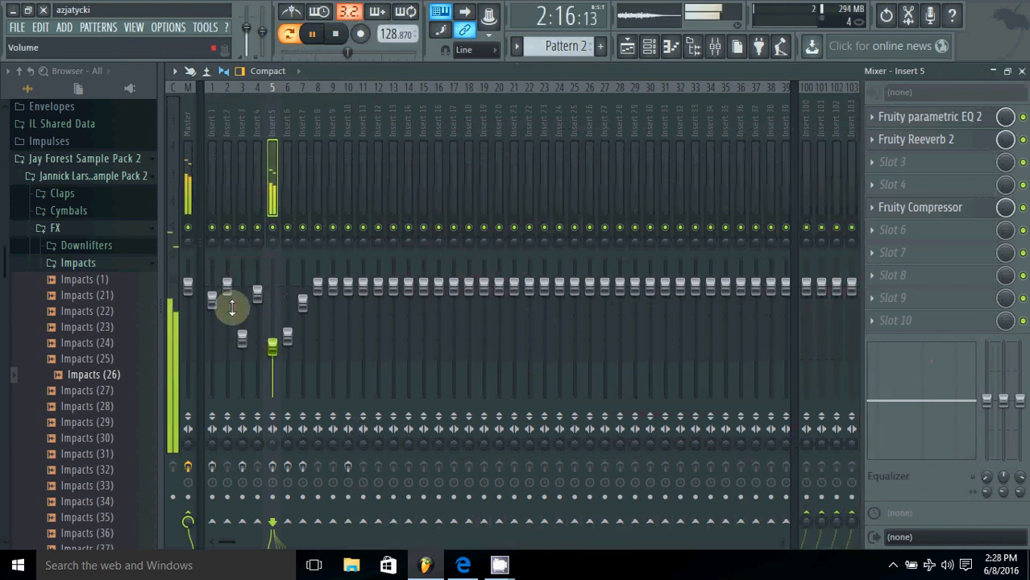
{"action": "left_click", "coordinate": [335, 33]}
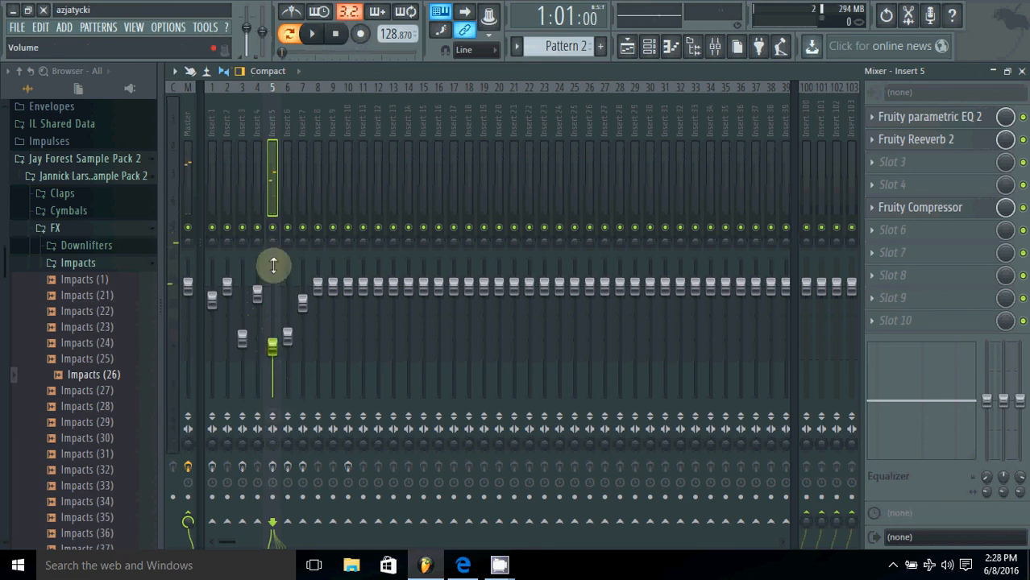
{"action": "left_click_drag", "start_coordinate": [274, 346], "coordinate": [294, 352]}
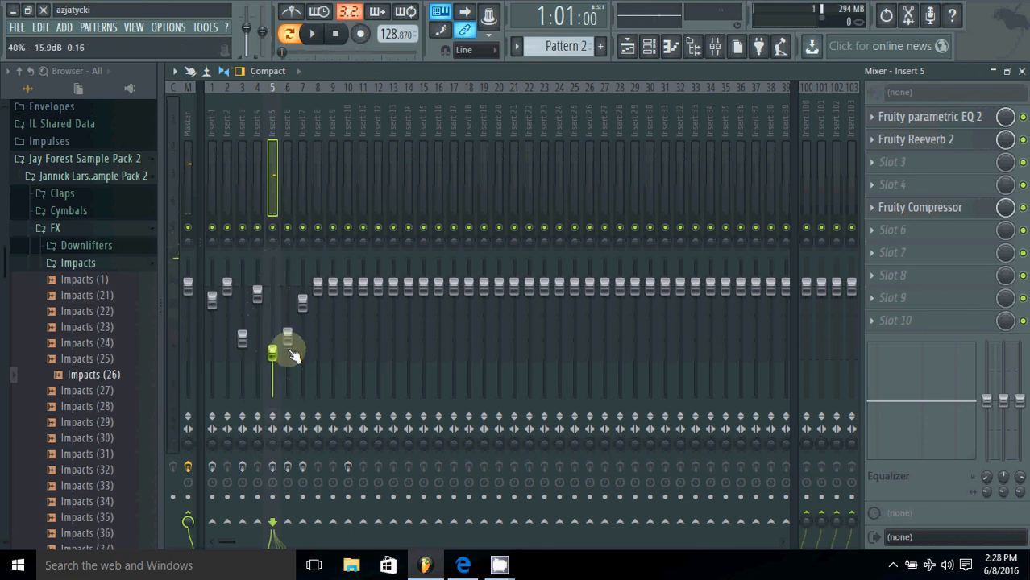
- Check the Grv Kick 28 channel's settings and mixer track assignment, and return to the Mixer
{"action": "left_click", "coordinate": [646, 46]}
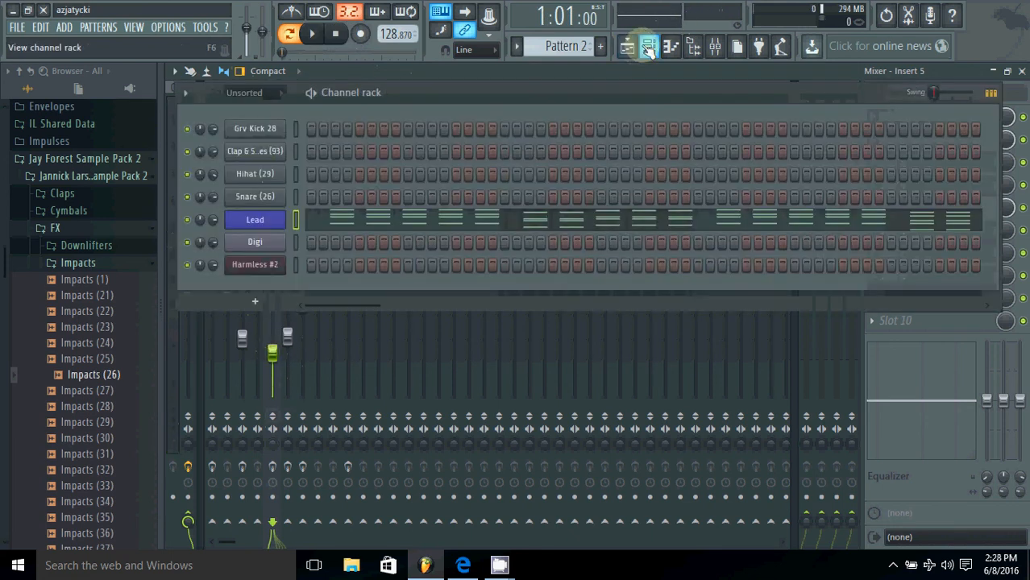
{"action": "left_click", "coordinate": [276, 133]}
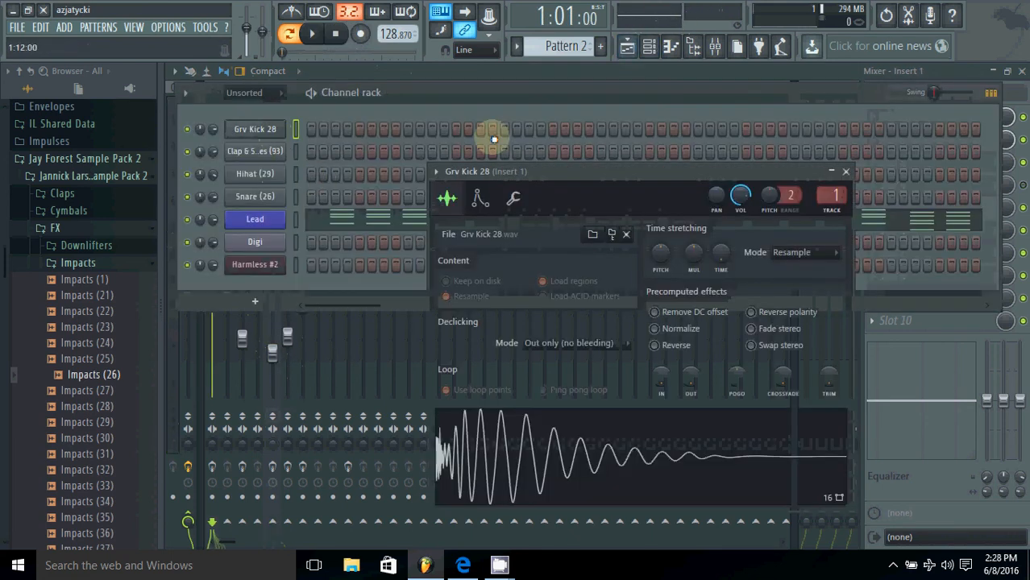
{"action": "left_click", "coordinate": [845, 171]}
{"action": "left_click", "coordinate": [1003, 116]}
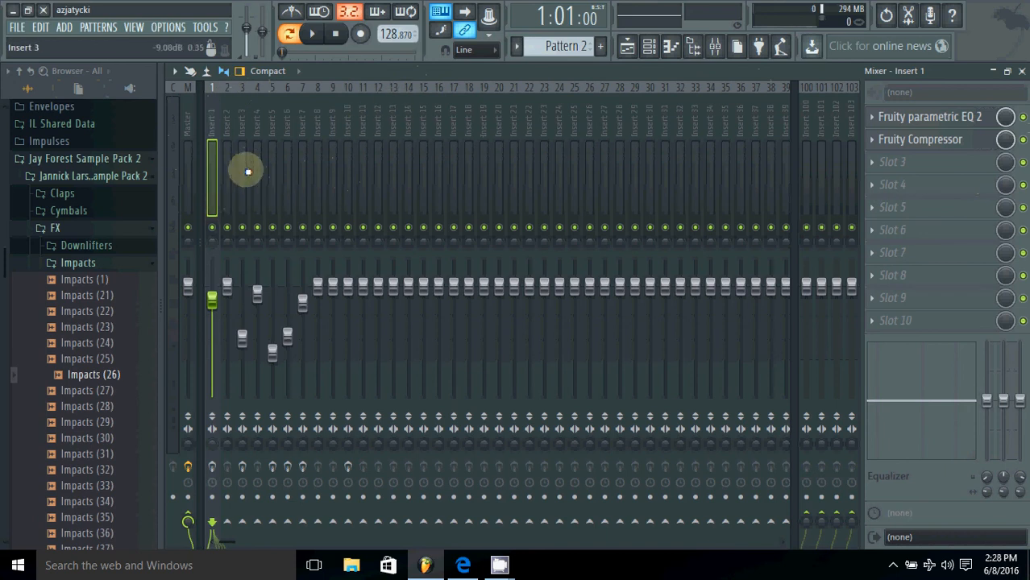
- Step through mixer inserts 1 to 8 to compare their effects chains, finishing on Insert 5
{"action": "left_click", "coordinate": [258, 123]}
{"action": "left_click", "coordinate": [317, 133]}
{"action": "left_click", "coordinate": [268, 125]}
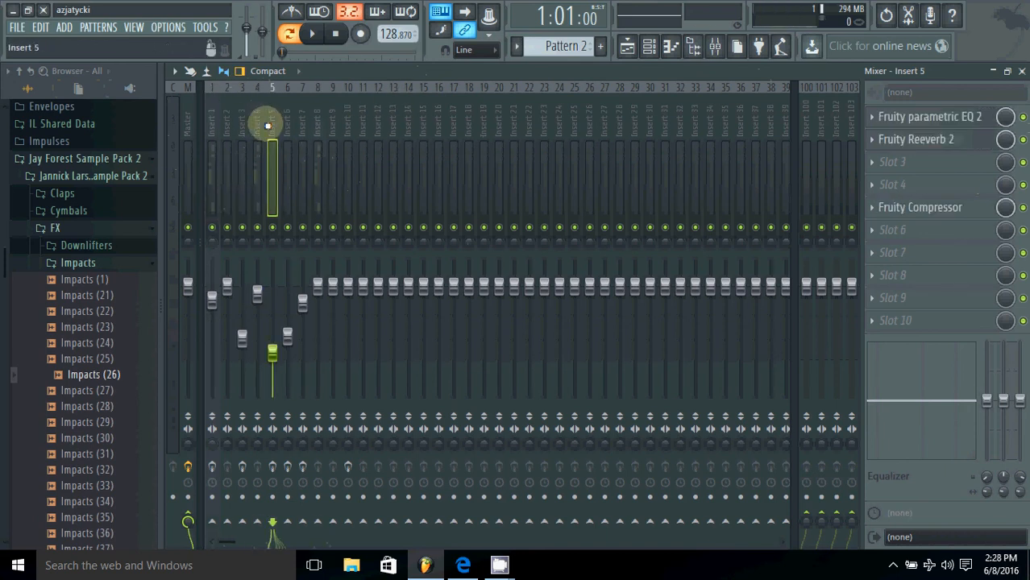
{"action": "left_click", "coordinate": [227, 120]}
{"action": "left_click", "coordinate": [253, 127]}
{"action": "left_click", "coordinate": [273, 128]}
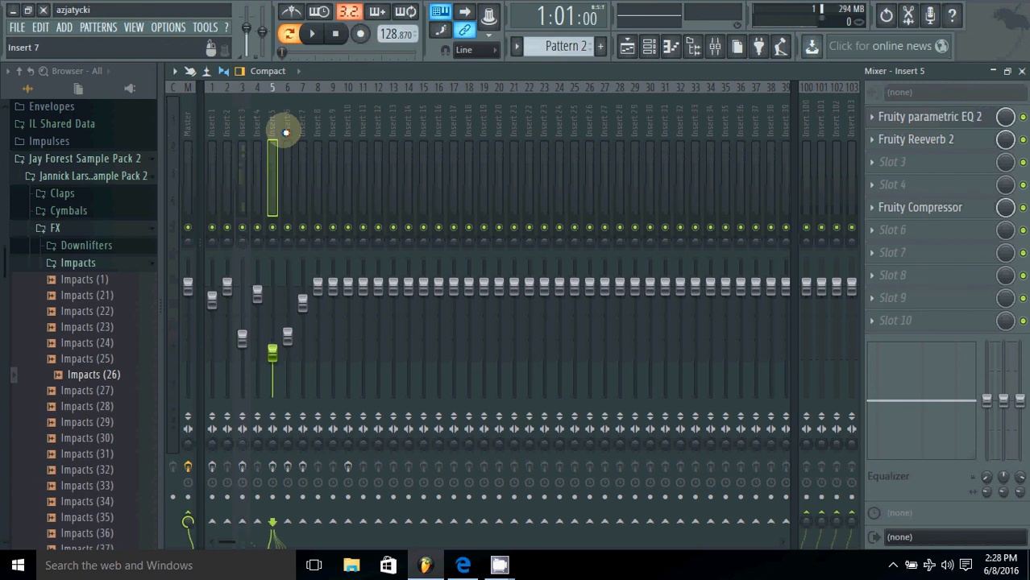
{"action": "left_click", "coordinate": [253, 134]}
{"action": "left_click", "coordinate": [212, 129]}
{"action": "left_click", "coordinate": [244, 131]}
{"action": "left_click", "coordinate": [255, 131]}
{"action": "left_click", "coordinate": [276, 132]}
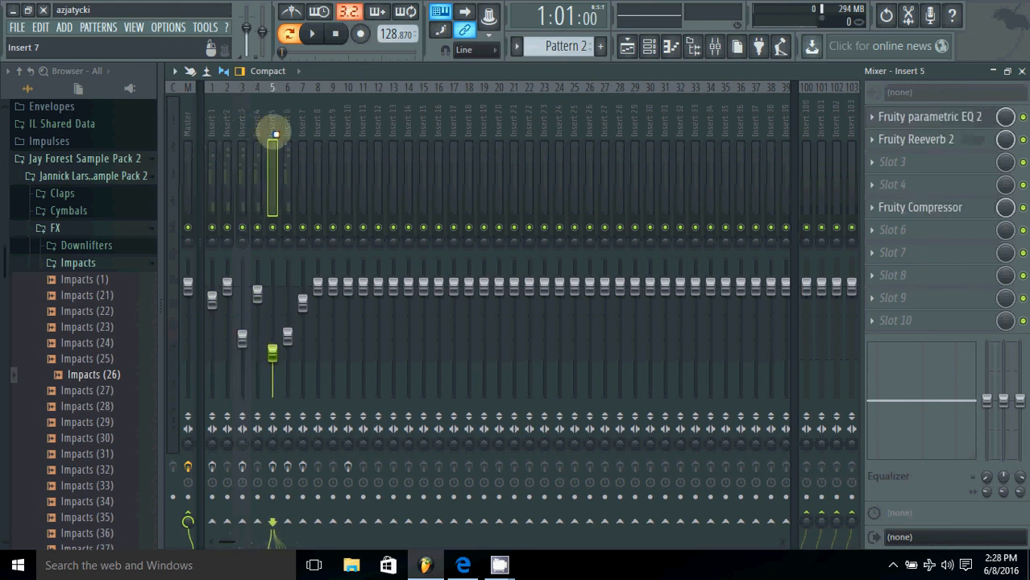
{"action": "left_click", "coordinate": [291, 132]}
{"action": "left_click", "coordinate": [299, 132]}
{"action": "left_click", "coordinate": [275, 130]}
{"action": "left_click", "coordinate": [257, 127]}
{"action": "left_click", "coordinate": [271, 127]}
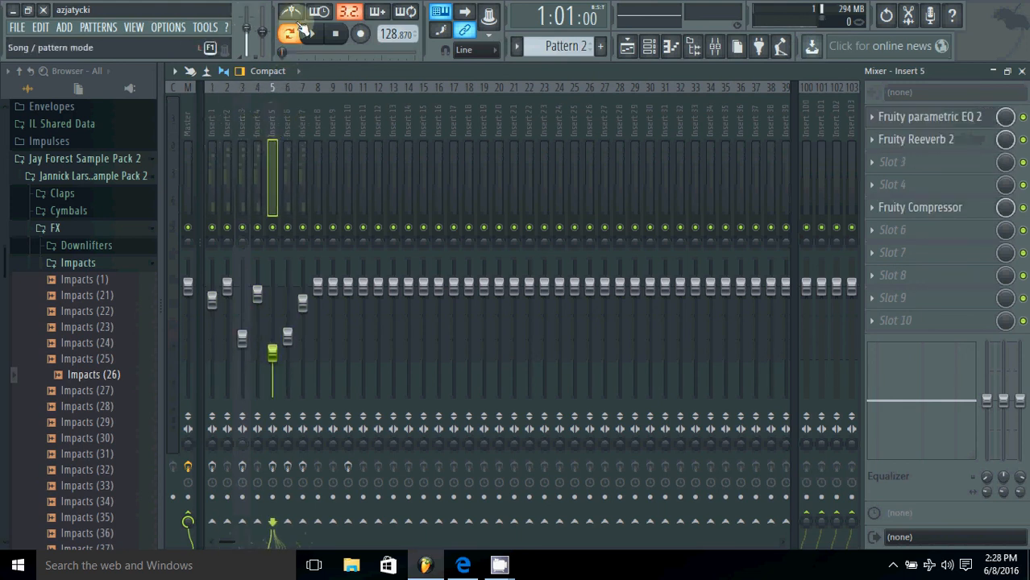
- Examine the curve and spectrum in Insert 5's Fruity parametric EQ 2 while Pattern 2 plays, and close it after stopping playback
{"action": "left_click", "coordinate": [315, 38]}
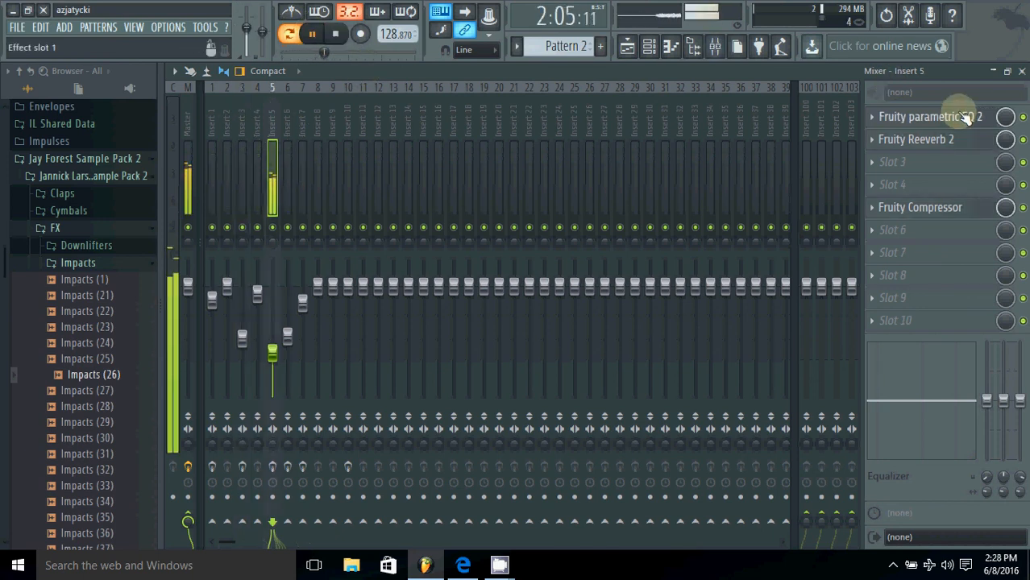
{"action": "left_click", "coordinate": [882, 122]}
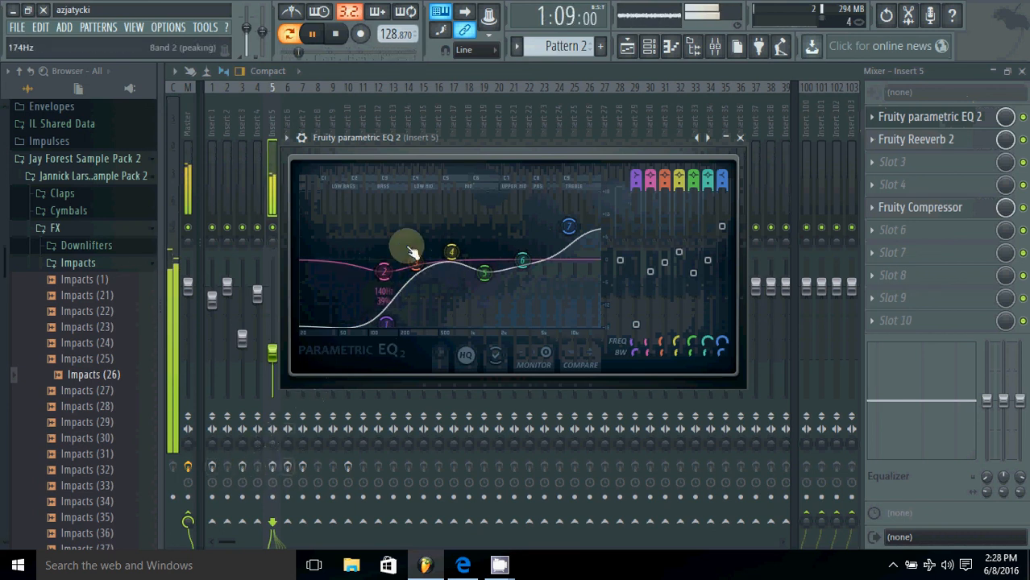
{"action": "left_click", "coordinate": [740, 138]}
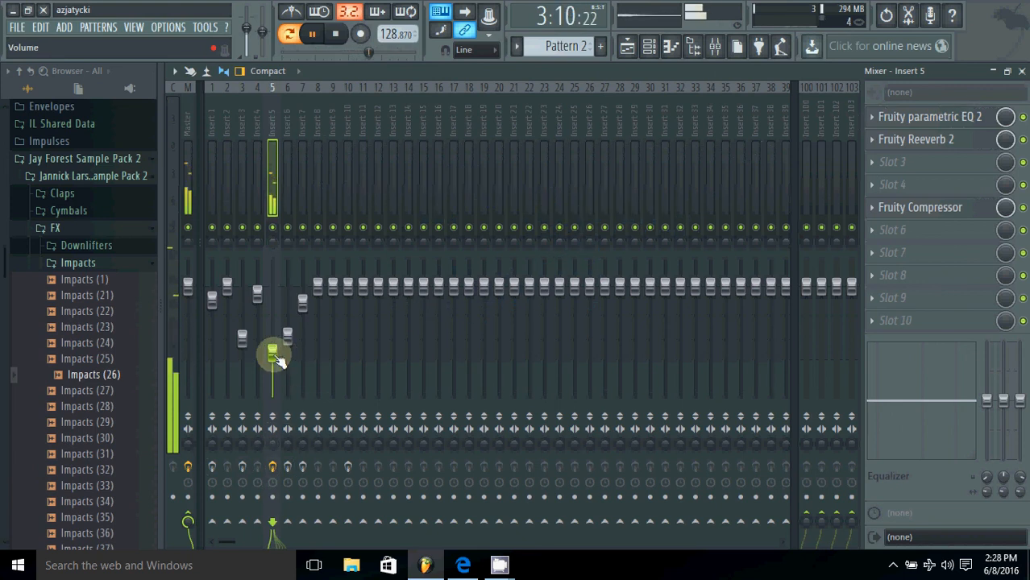
{"action": "left_click", "coordinate": [965, 120]}
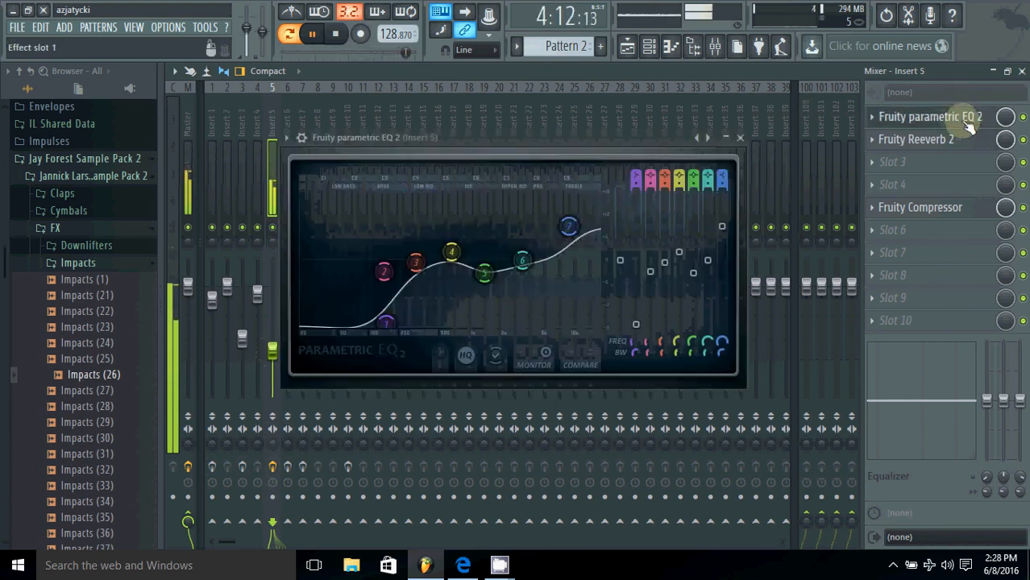
{"action": "left_click", "coordinate": [965, 120]}
{"action": "left_click", "coordinate": [965, 120]}
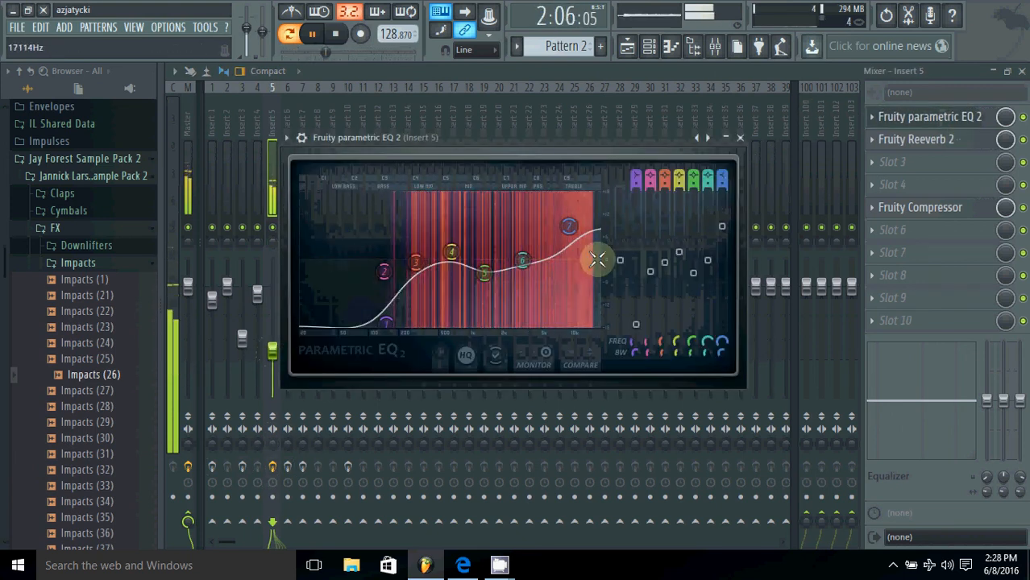
{"action": "left_click", "coordinate": [335, 33]}
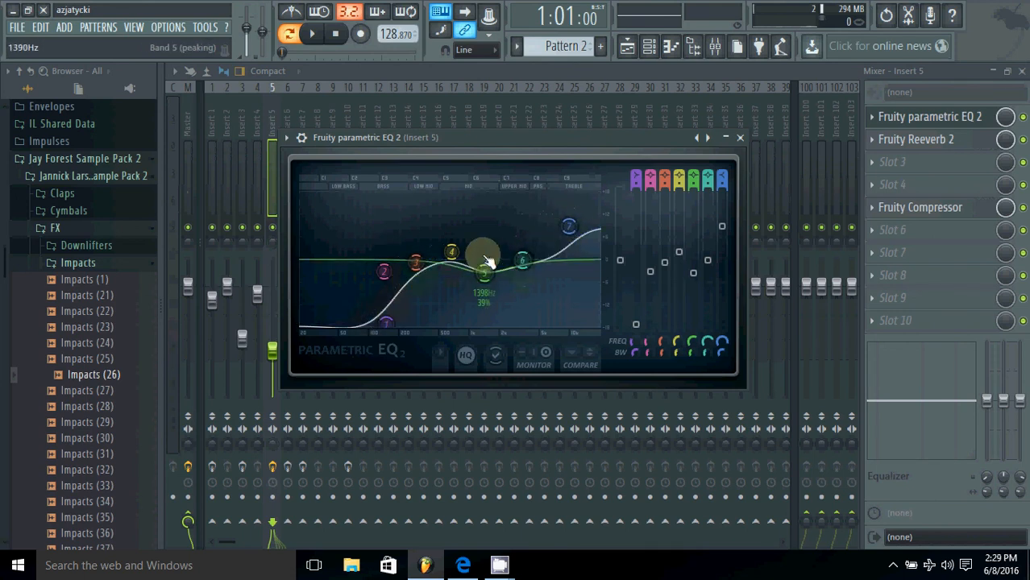
{"action": "left_click", "coordinate": [741, 140]}
- View the effects on Insert 7 and neighbouring inserts, and play the pattern briefly with Insert 5 selected
{"action": "left_click", "coordinate": [297, 117]}
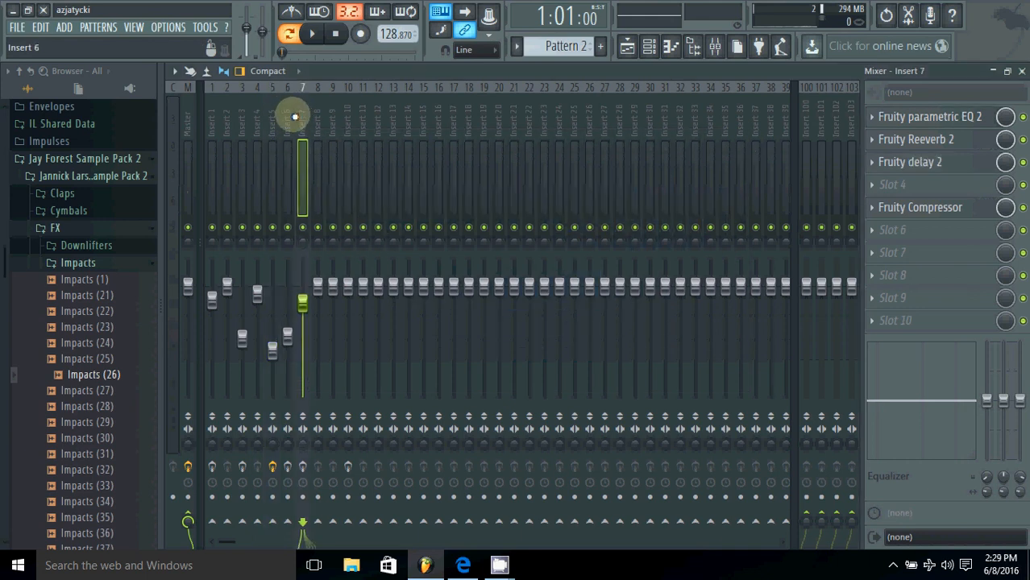
{"action": "left_click", "coordinate": [243, 129]}
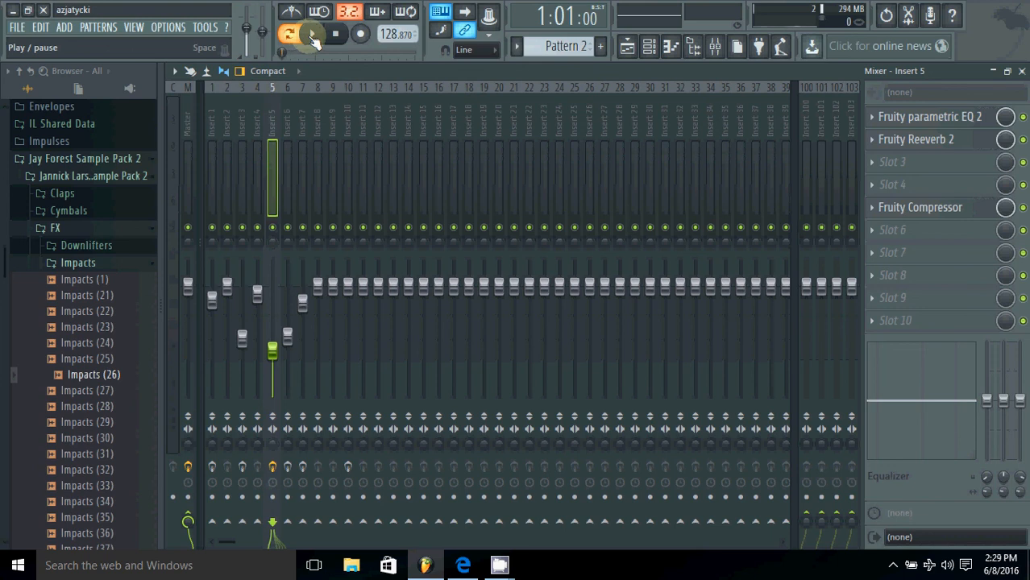
{"action": "left_click", "coordinate": [313, 34]}
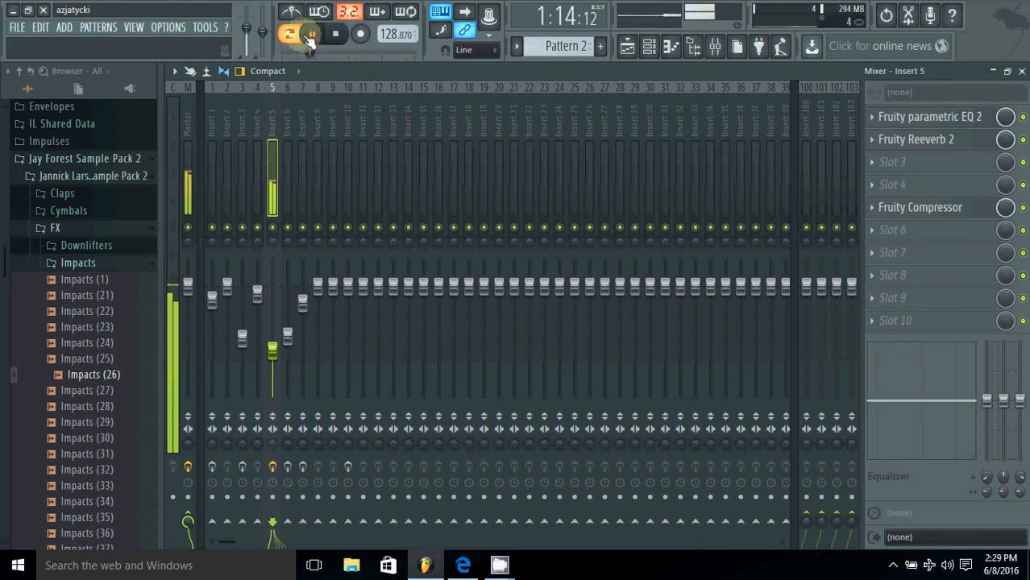
{"action": "left_click", "coordinate": [335, 33]}
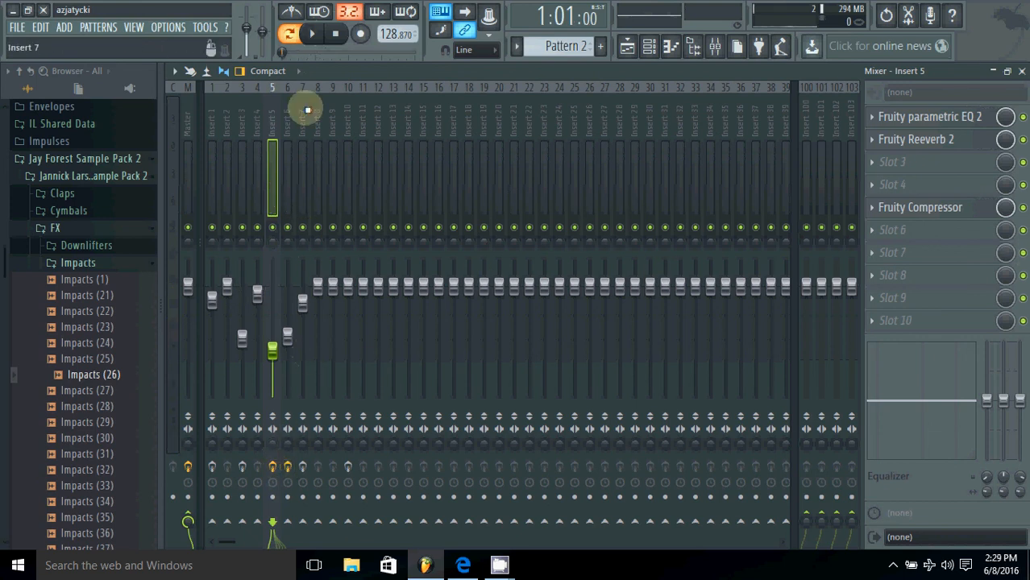
- View the effects on Insert 6 and Insert 1, check the Channel rack during playback, and stop playback
{"action": "left_click", "coordinate": [293, 119]}
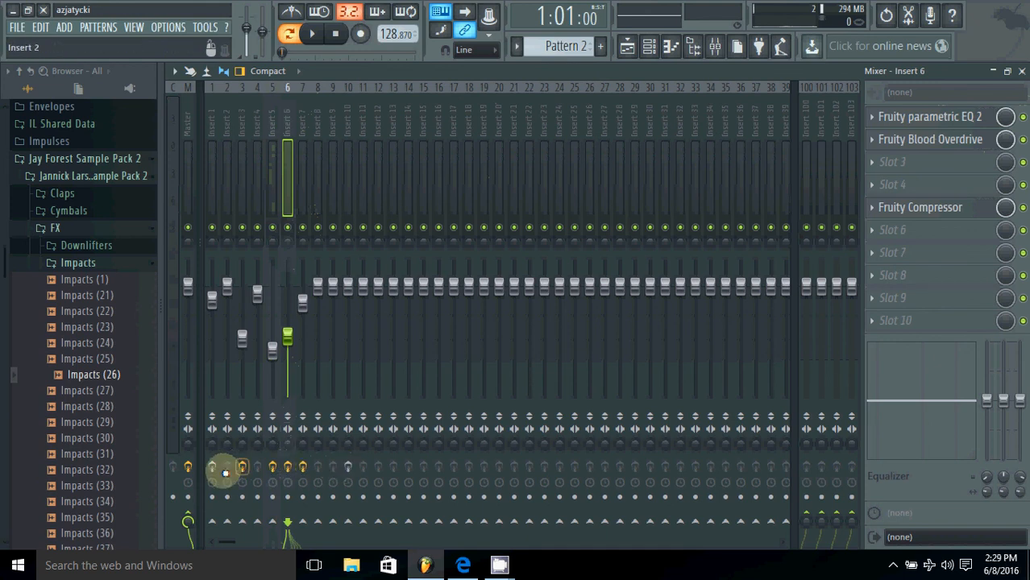
{"action": "left_click", "coordinate": [214, 157]}
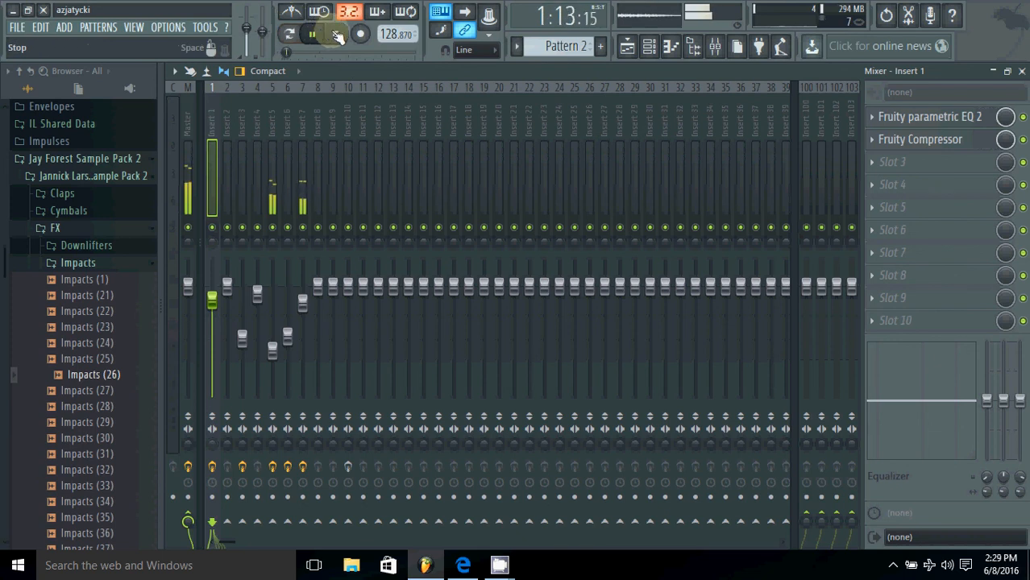
{"action": "left_click", "coordinate": [649, 46]}
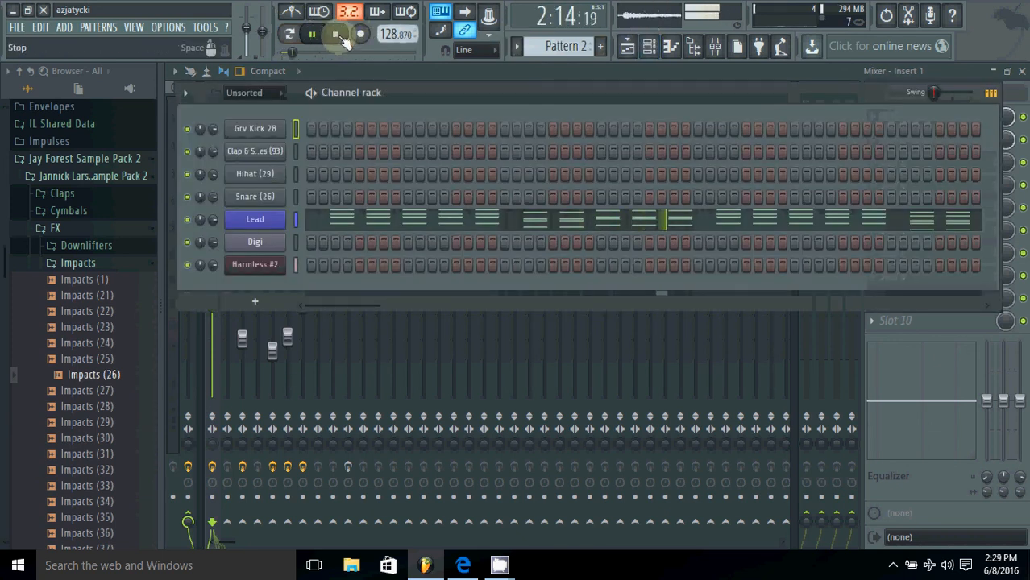
{"action": "left_click", "coordinate": [335, 33]}
- Play the song in the Playlist from several positions between bars 3 and 8, stop it, and place the playhead at bar 8
{"action": "left_click", "coordinate": [649, 46]}
{"action": "left_click", "coordinate": [627, 45]}
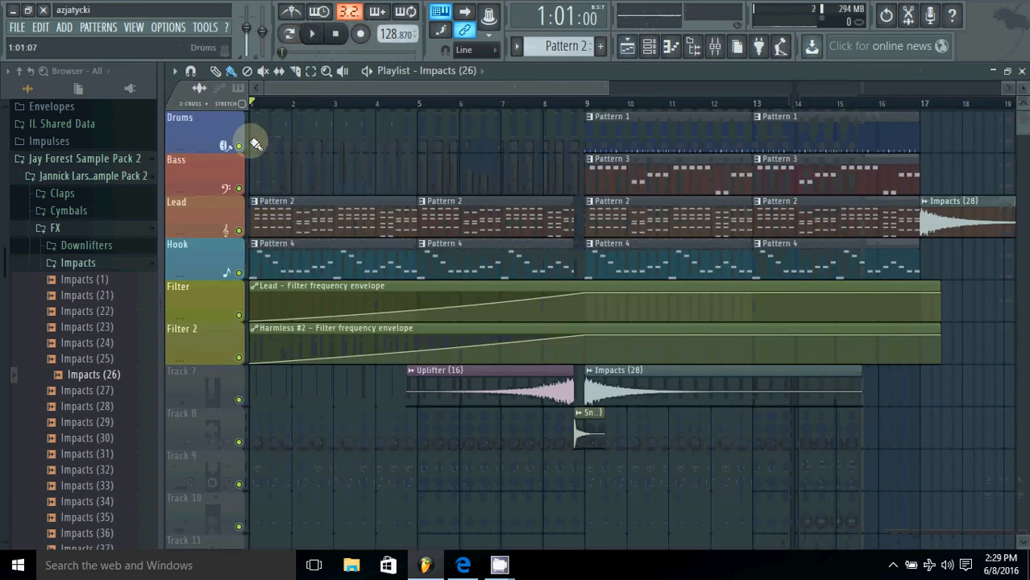
{"action": "left_click", "coordinate": [314, 34]}
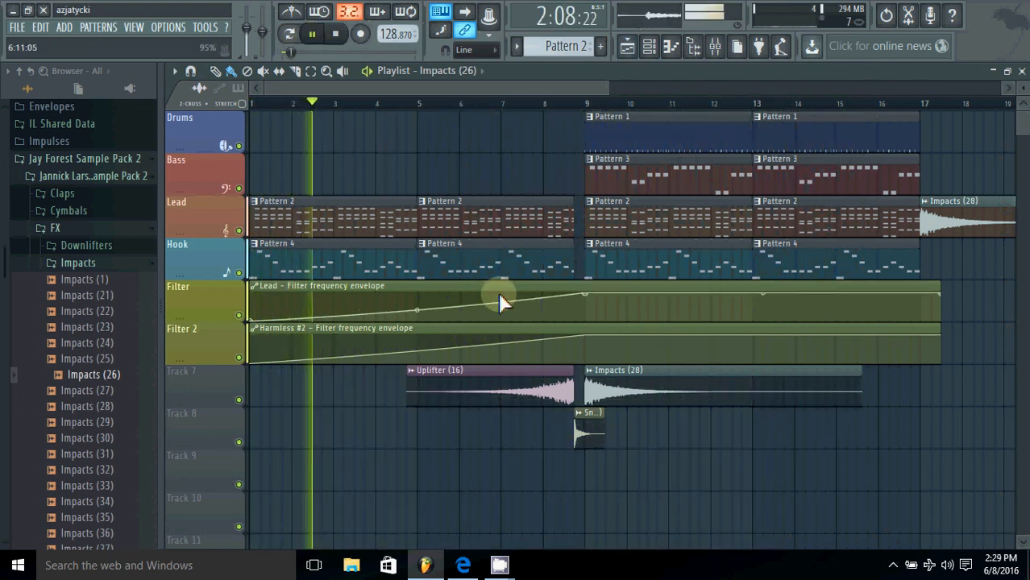
{"action": "left_click", "coordinate": [448, 104]}
{"action": "left_click", "coordinate": [519, 103]}
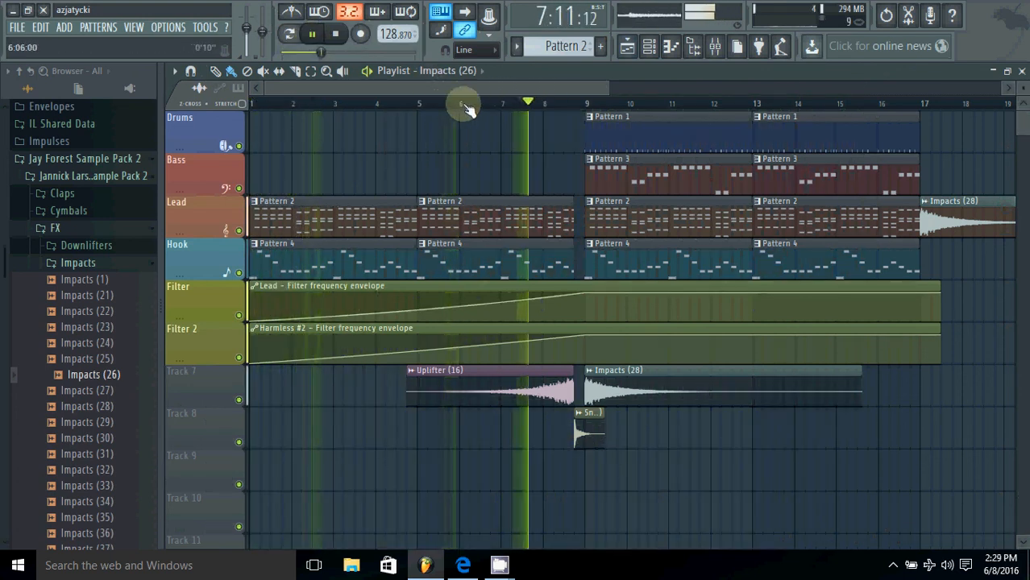
{"action": "left_click", "coordinate": [390, 103]}
{"action": "left_click", "coordinate": [353, 103]}
{"action": "left_click", "coordinate": [458, 103]}
{"action": "left_click", "coordinate": [511, 104]}
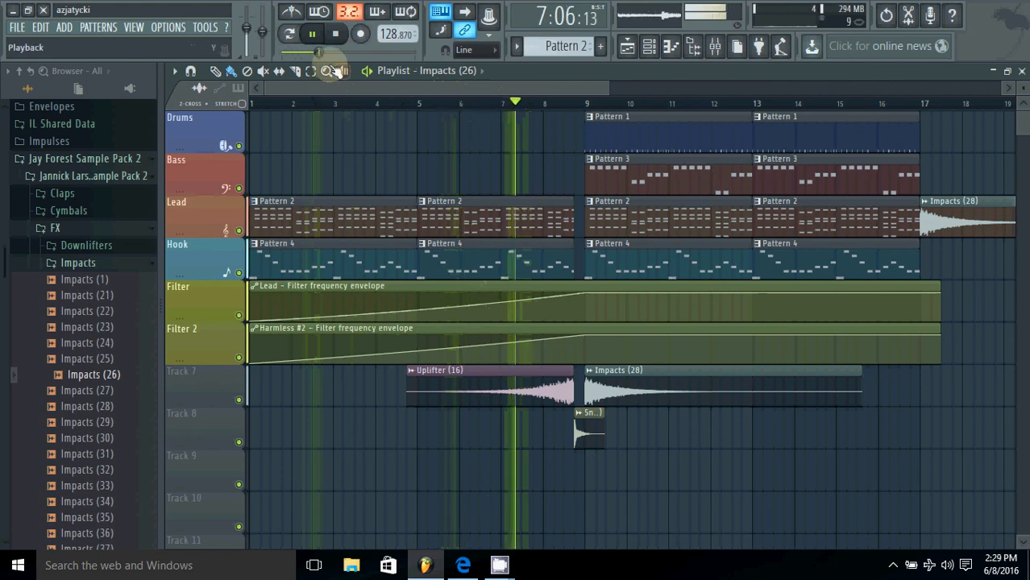
{"action": "left_click", "coordinate": [335, 33]}
{"action": "left_click_drag", "start_coordinate": [270, 105], "coordinate": [543, 104]}
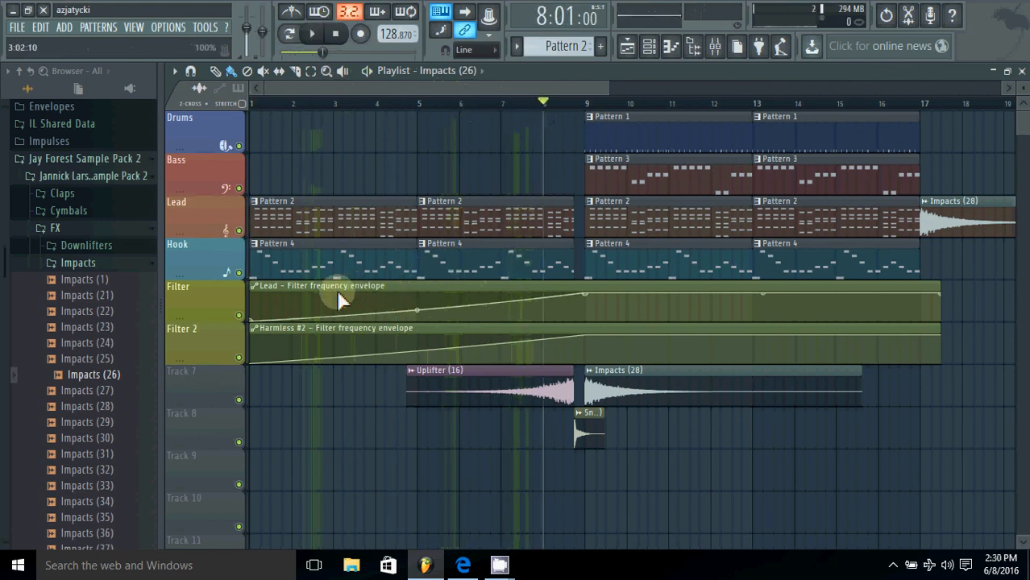
- View the Lead channel's synth settings from the Channel rack, return to the rack, and play Pattern 2
{"action": "left_click", "coordinate": [647, 47]}
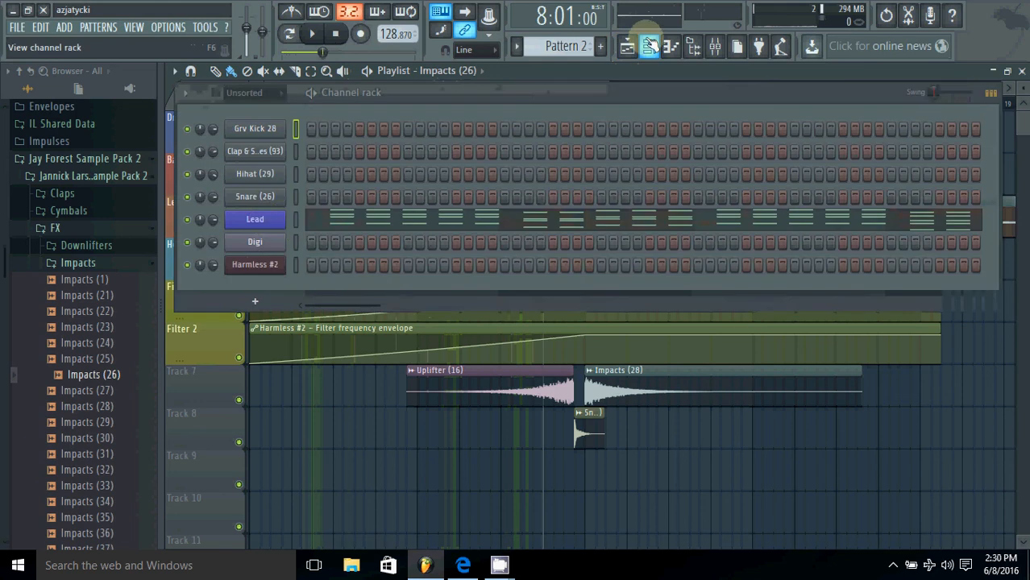
{"action": "left_click", "coordinate": [270, 223]}
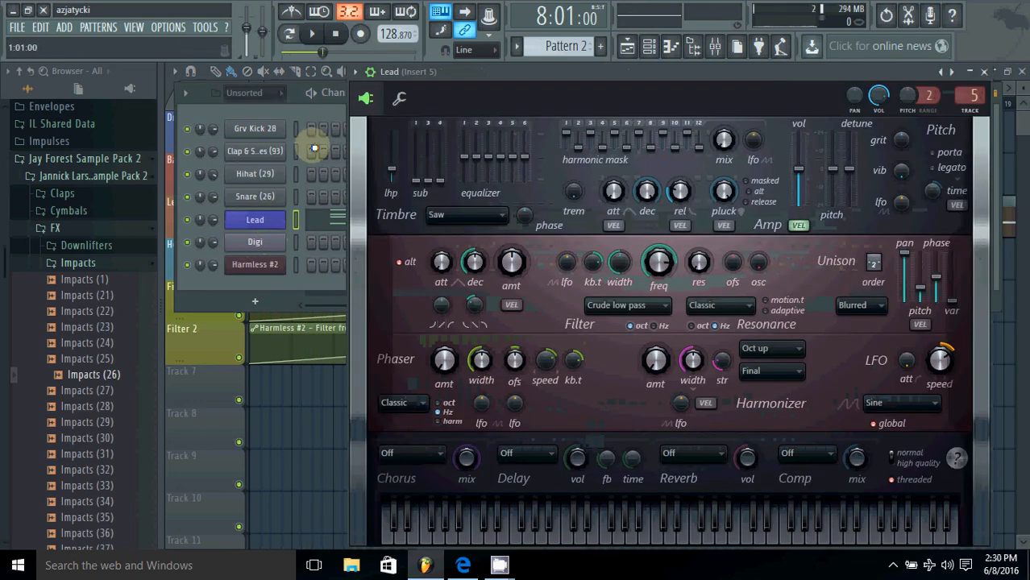
{"action": "left_click", "coordinate": [202, 112]}
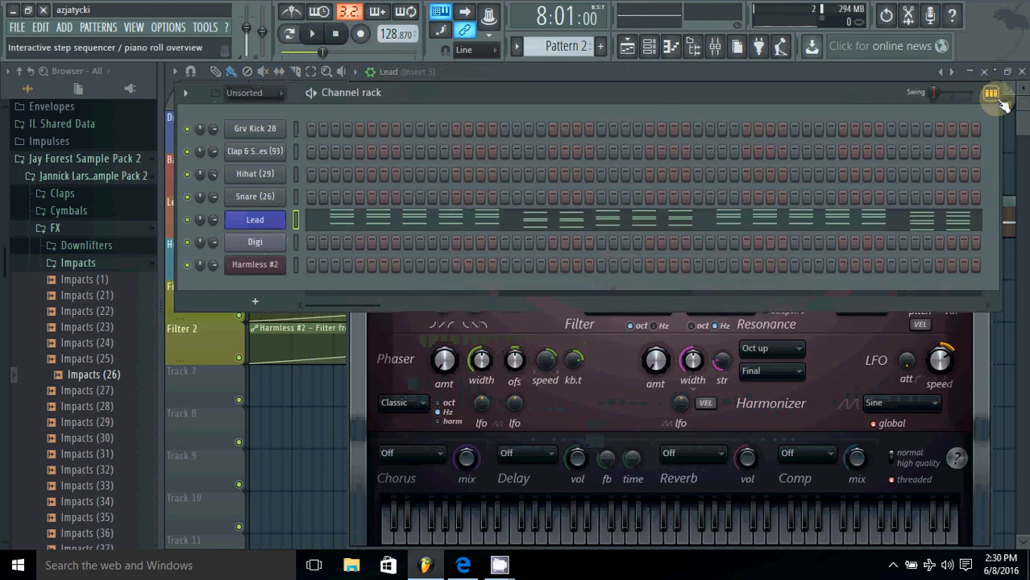
{"action": "left_click", "coordinate": [312, 33]}
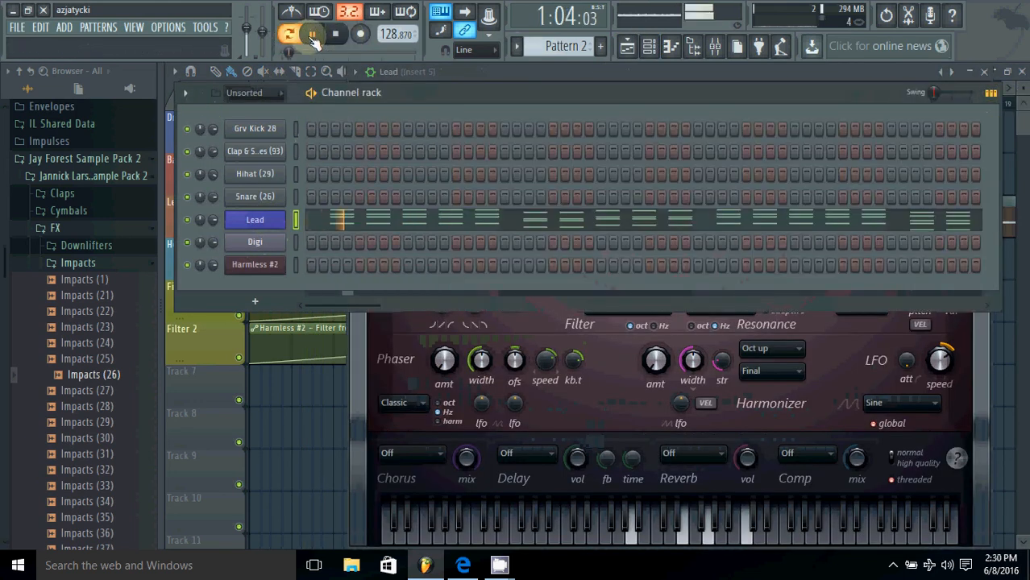
- View the automation options, including Create automation clip, for the filter freq knob in the Lead channel's synth
{"action": "left_click", "coordinate": [266, 219]}
{"action": "right_click", "coordinate": [667, 268]}
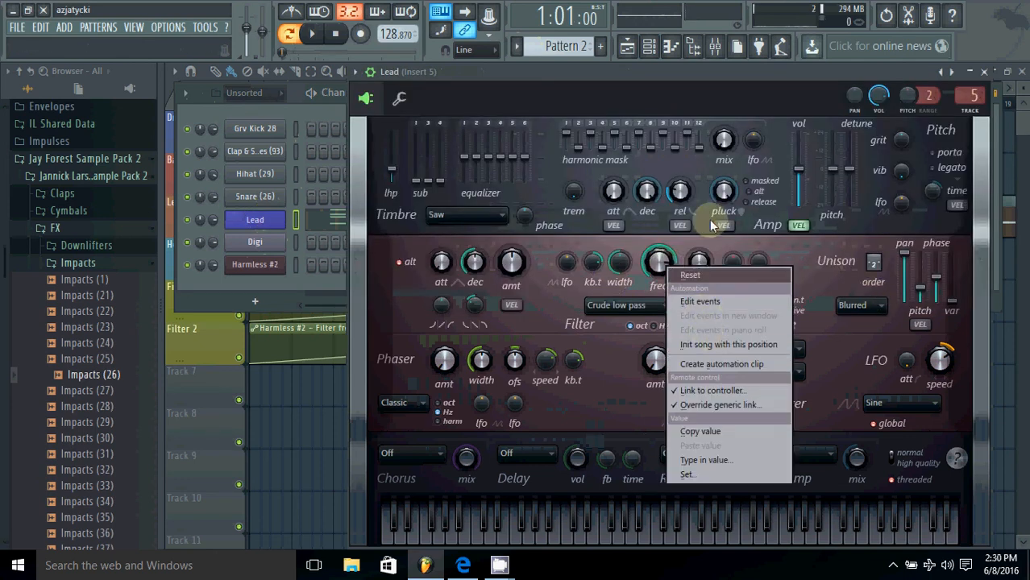
{"action": "left_click", "coordinate": [720, 363]}
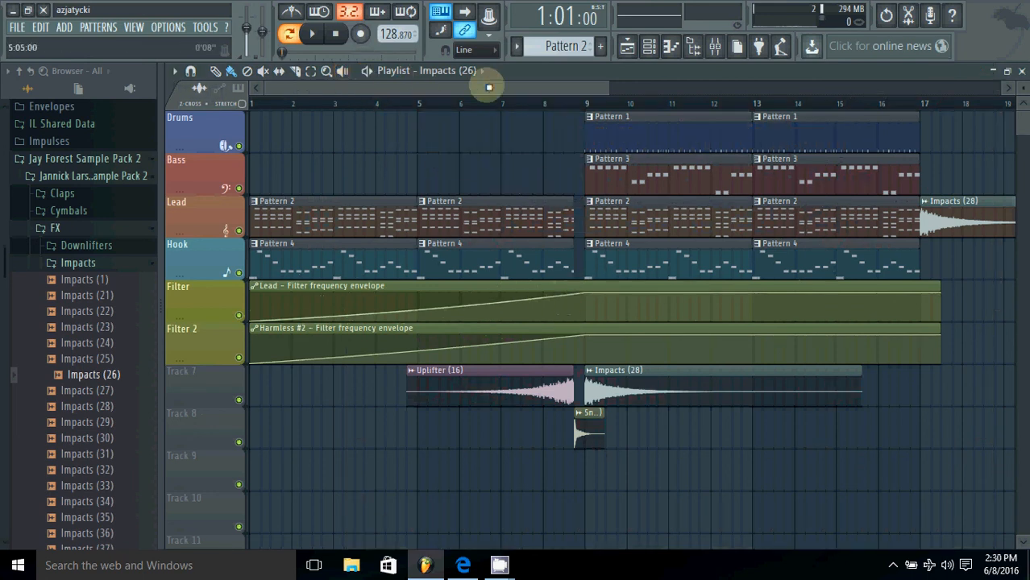
- Reopen the Lead channel's synth and position its window beside the Playlist's first eight bars, with the Channel rack hidden
{"action": "left_click", "coordinate": [659, 48]}
{"action": "left_click", "coordinate": [271, 219]}
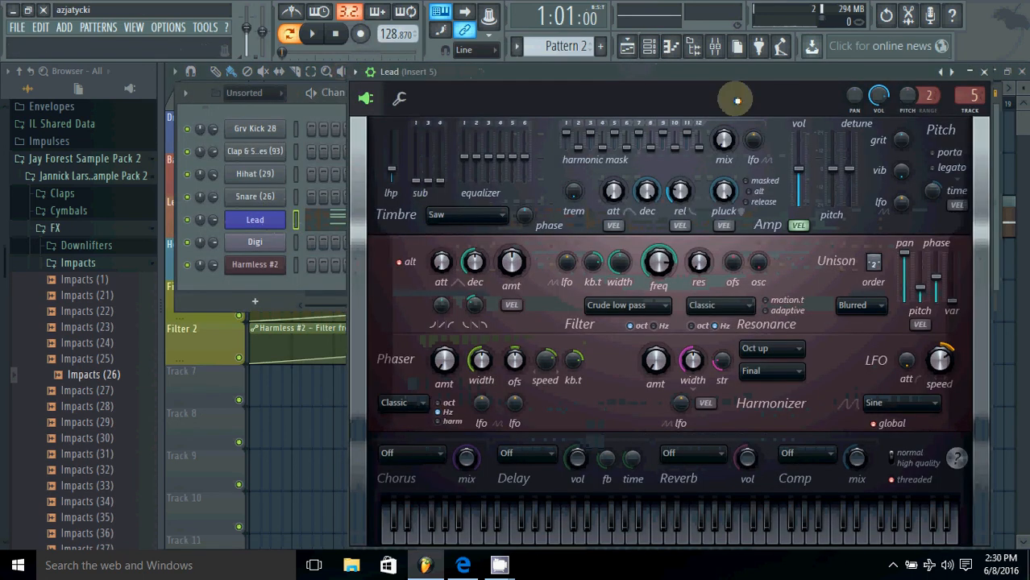
{"action": "left_click", "coordinate": [188, 362]}
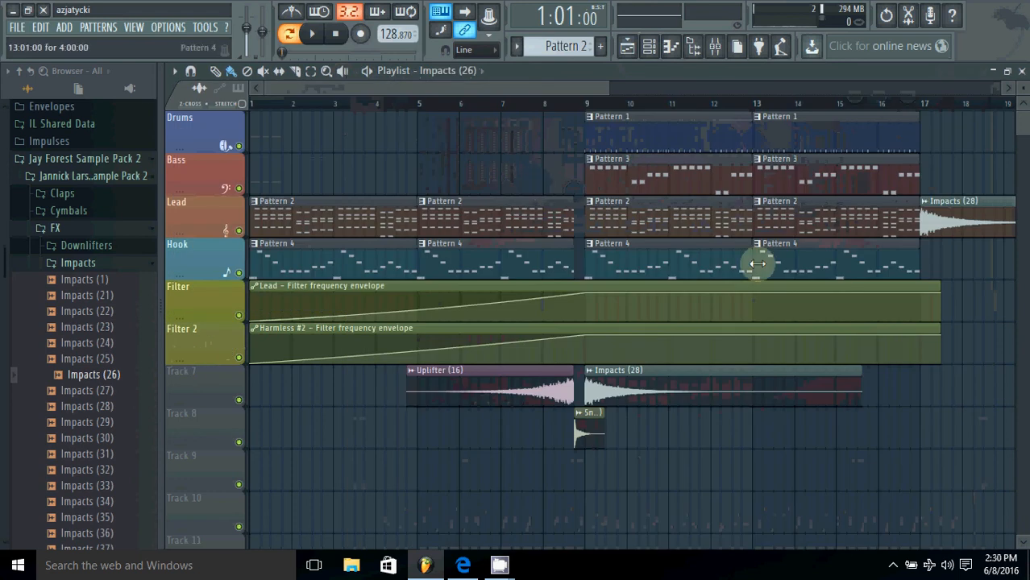
{"action": "left_click", "coordinate": [626, 50]}
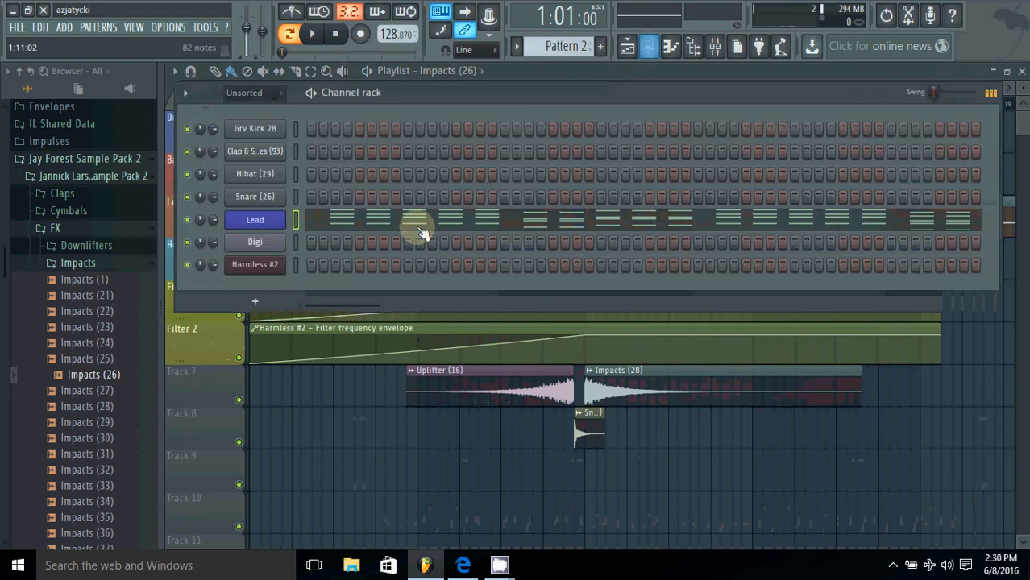
{"action": "left_click", "coordinate": [279, 224]}
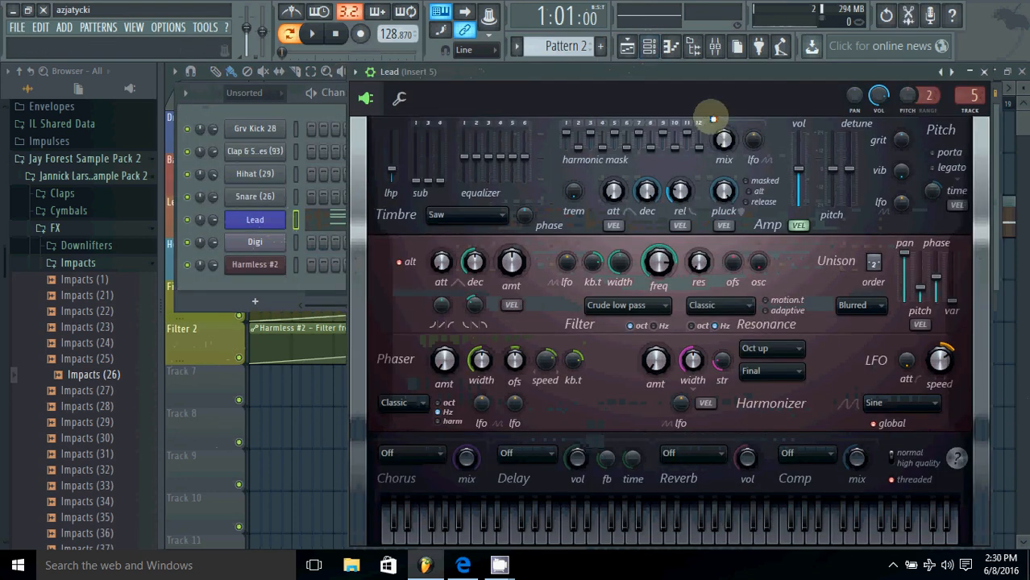
{"action": "left_click_drag", "start_coordinate": [719, 71], "coordinate": [805, 81]}
{"action": "left_click", "coordinate": [654, 50]}
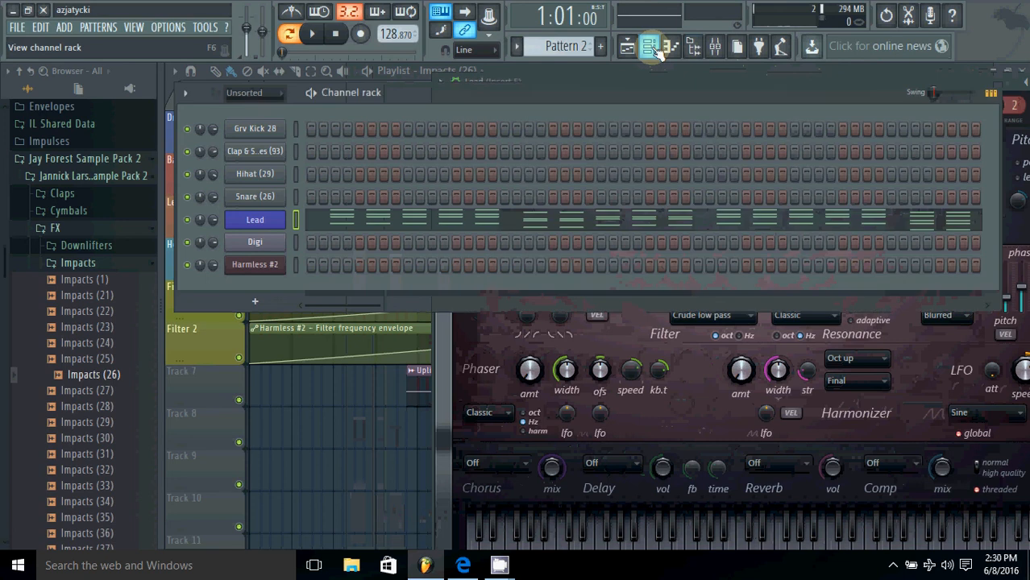
{"action": "left_click", "coordinate": [654, 50]}
{"action": "left_click_drag", "start_coordinate": [542, 90], "coordinate": [680, 86]}
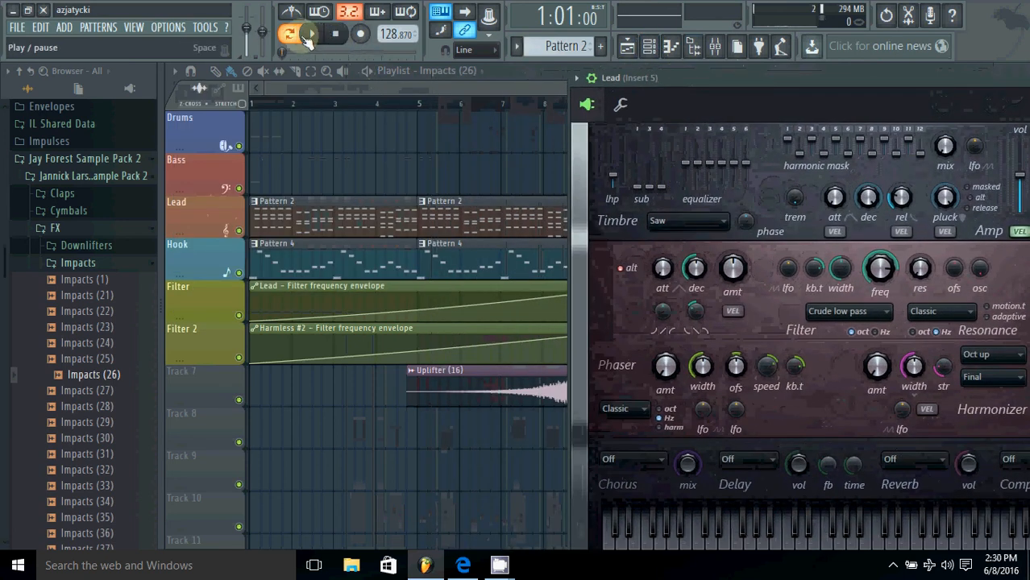
- Play the song with the Lead synth visible, move its window below the Filter 2 track, stop playback, and close the synth
{"action": "left_click", "coordinate": [312, 34]}
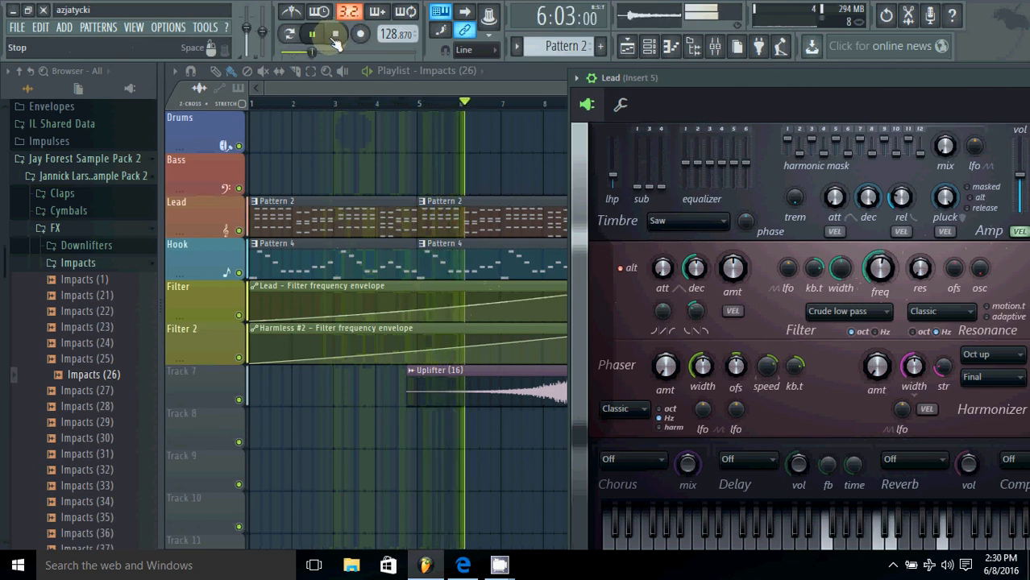
{"action": "left_click_drag", "start_coordinate": [699, 71], "coordinate": [417, 384]}
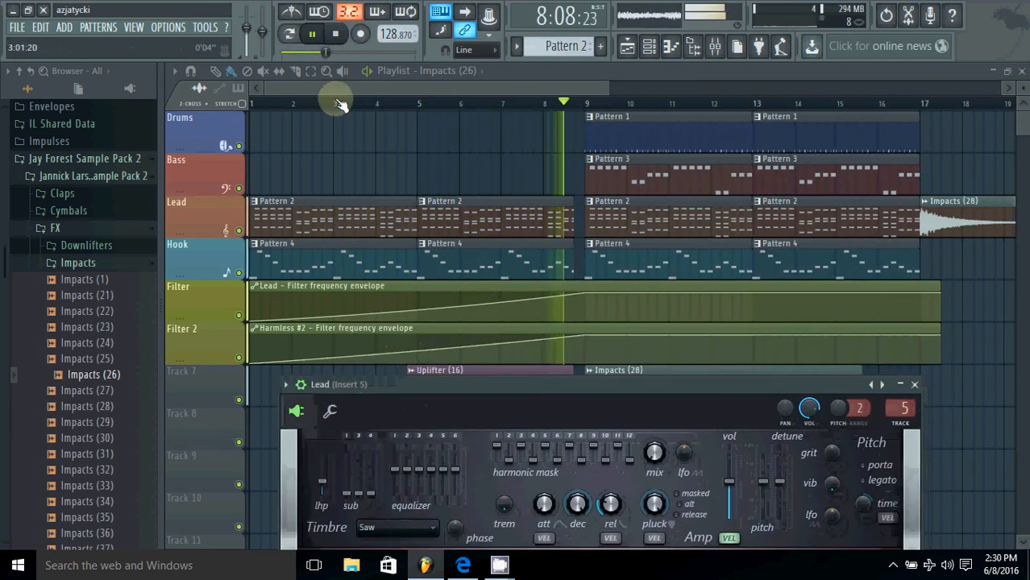
{"action": "left_click", "coordinate": [337, 36]}
{"action": "left_click", "coordinate": [915, 386]}
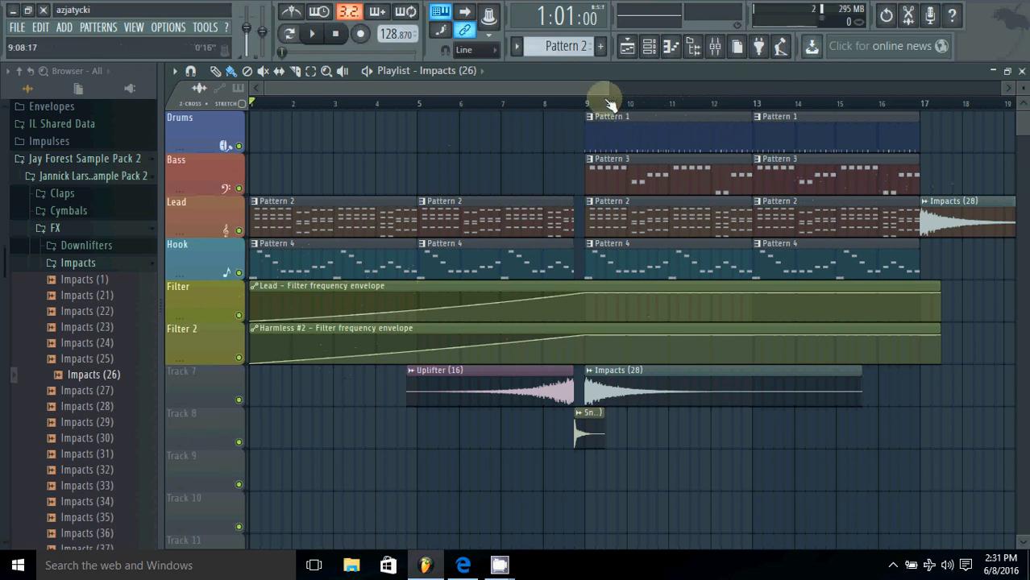
- Zoom the Playlist out to show about 21 bars, and minimize the program to the desktop
{"action": "left_click_drag", "start_coordinate": [607, 89], "coordinate": [651, 67]}
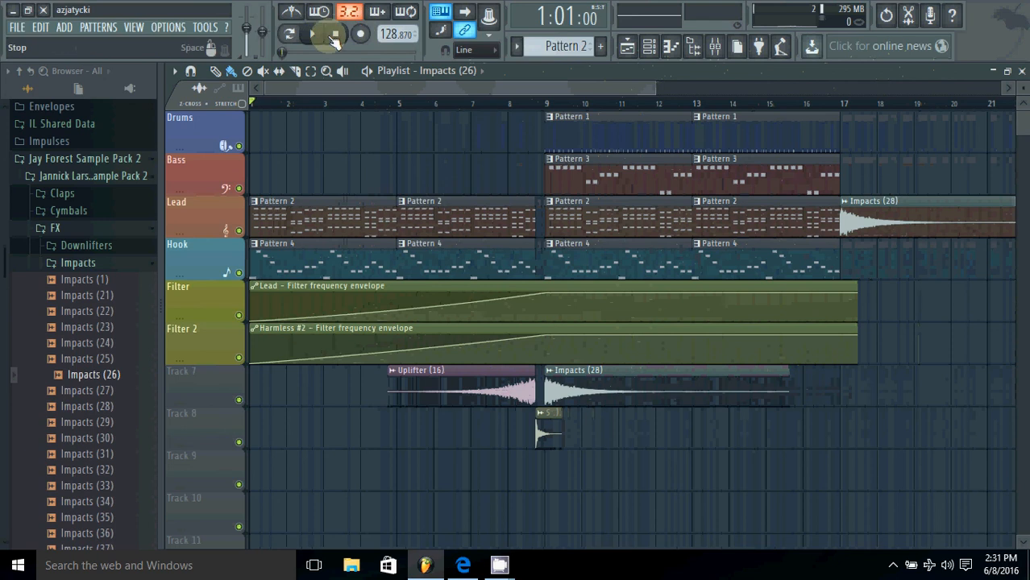
{"action": "left_click", "coordinate": [8, 10]}
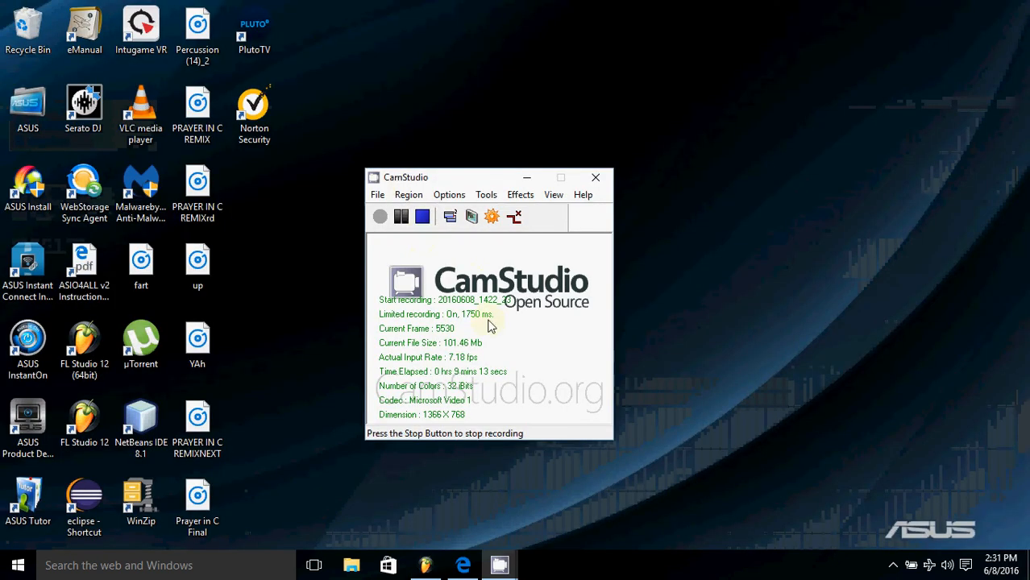